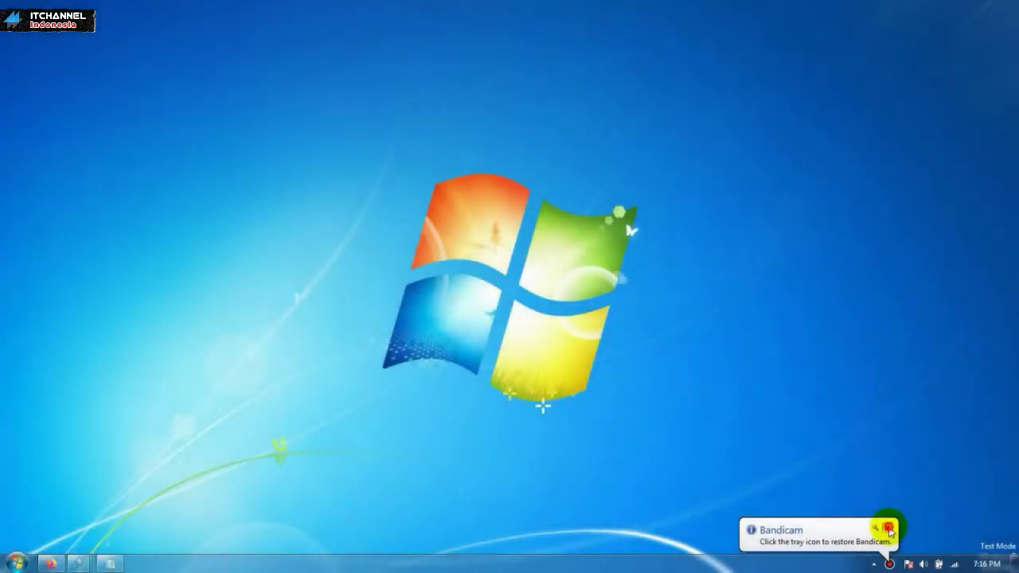
Step: Close the Bandicam notification balloon in the system tray
left_click(888, 528)
Step: Refresh the desktop and bring the Notepad WordPress install notes back into view
right_click(426, 119)
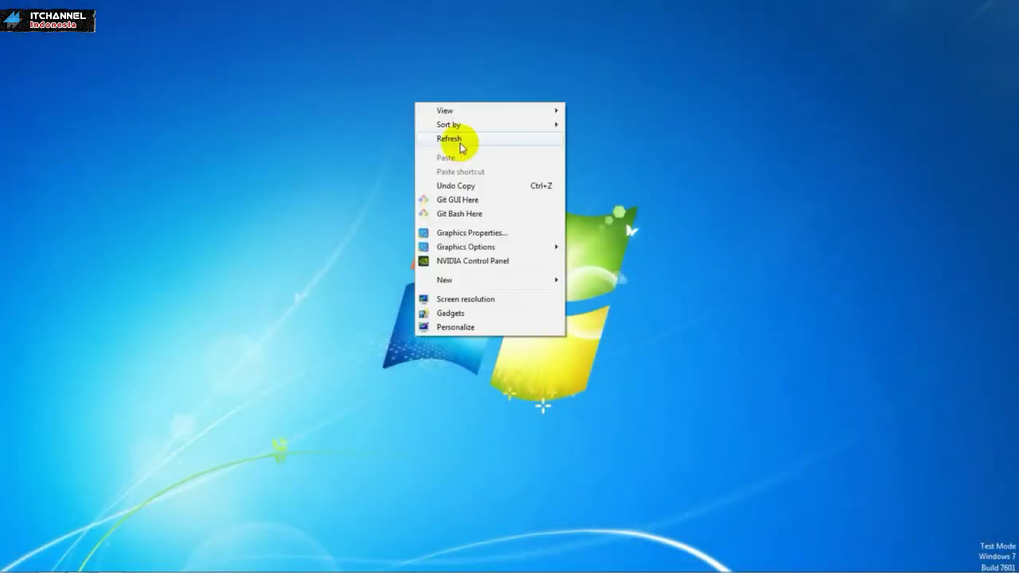
left_click(461, 141)
left_click(113, 563)
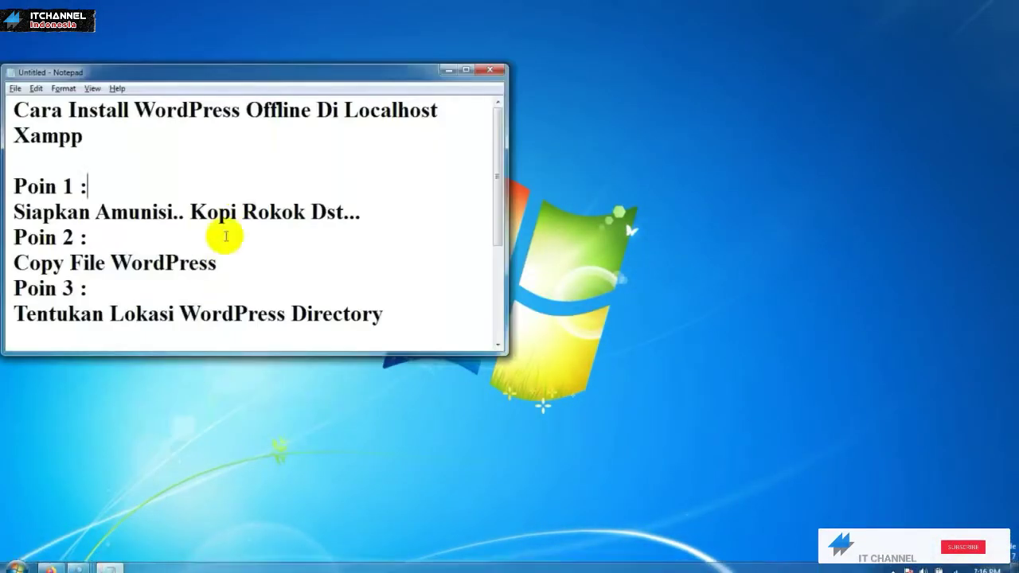
Step: Highlight the notes' title and the Poin 1 'Siapkan Amunisi' lines, then open the Start menu
left_click_drag(91, 138, 15, 108)
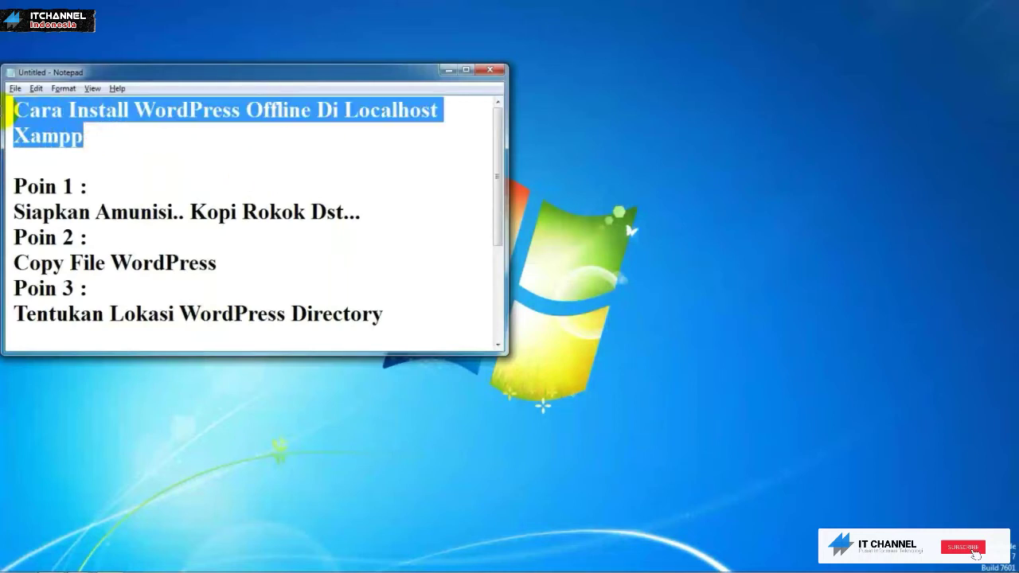
left_click(96, 130)
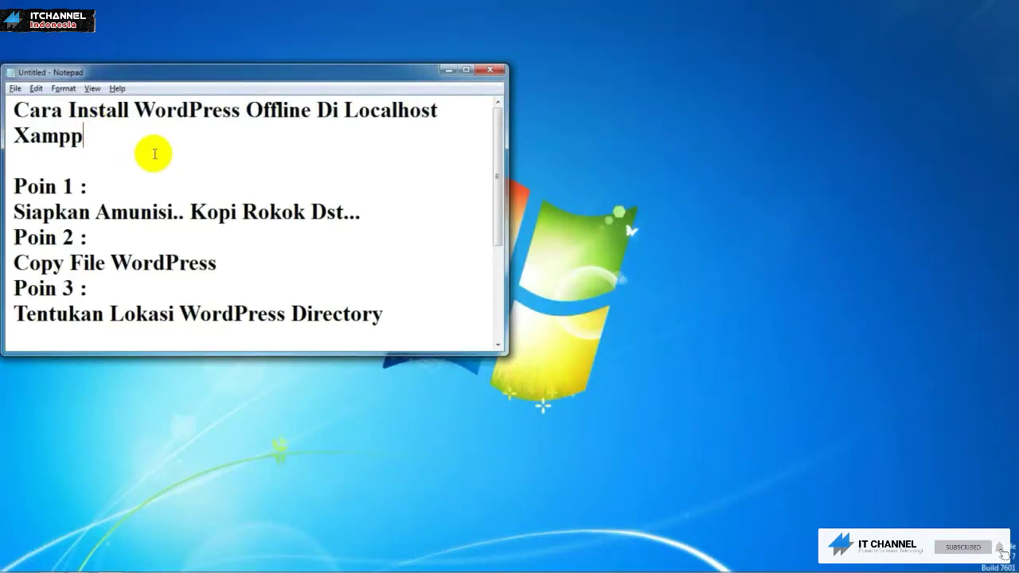
left_click_drag(83, 188, 48, 187)
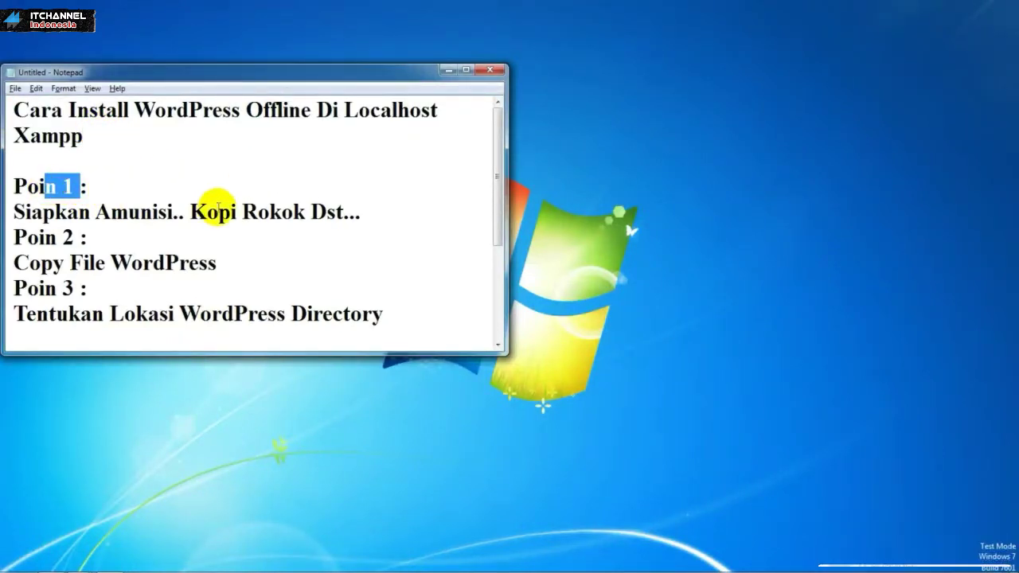
left_click(217, 209)
left_click_drag(373, 215, 9, 211)
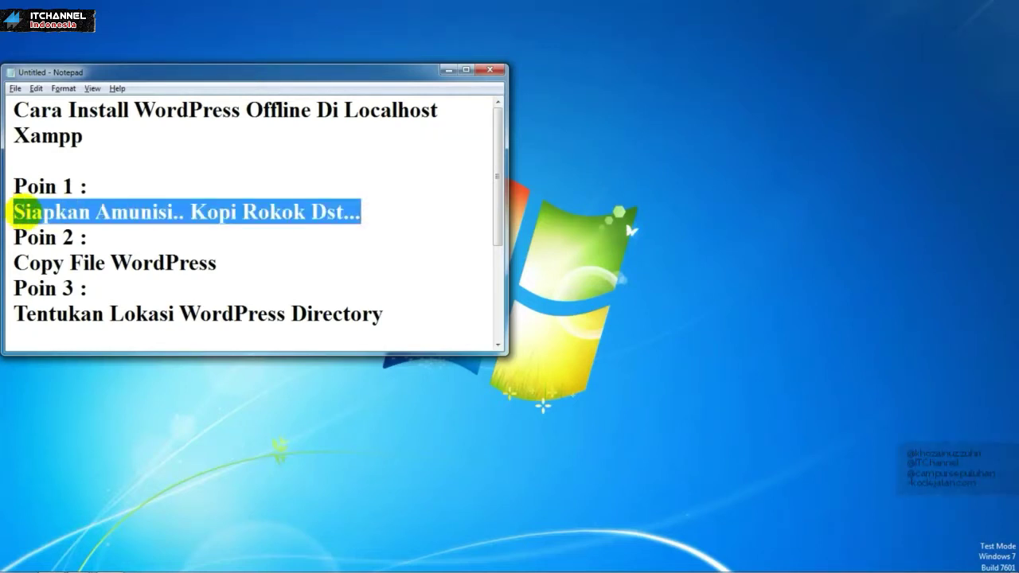
left_click(151, 202)
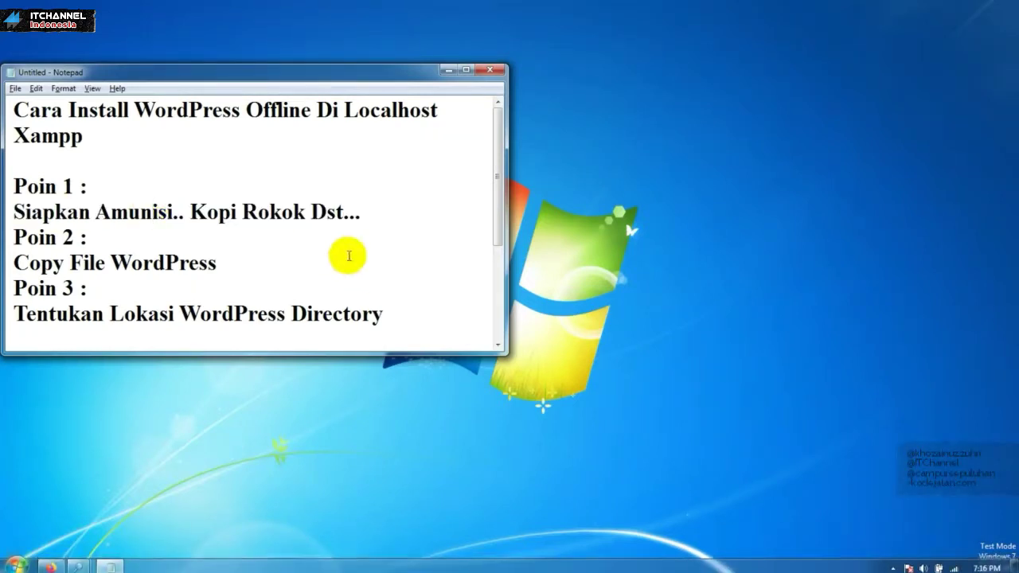
left_click_drag(363, 211, 11, 227)
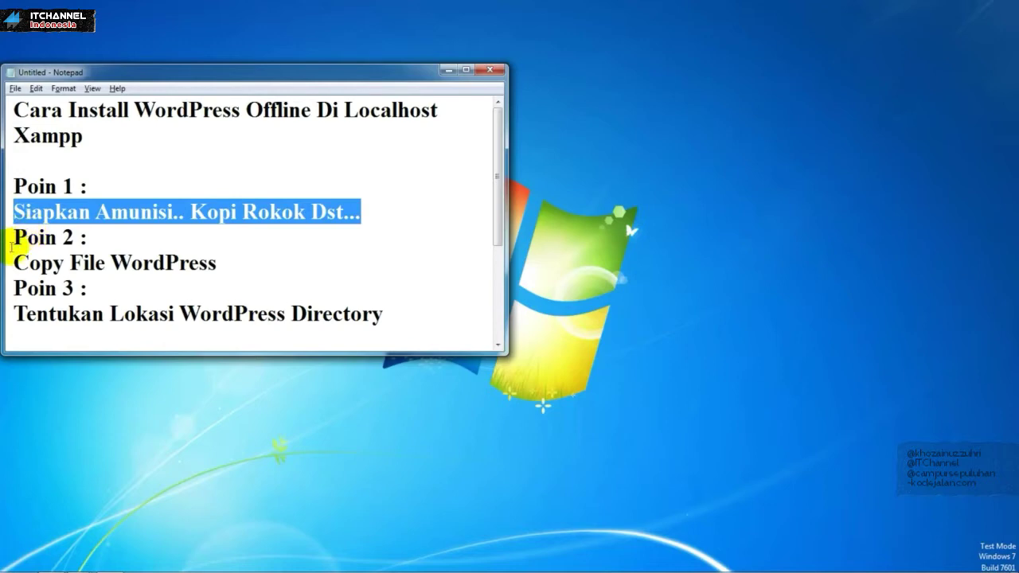
left_click(16, 563)
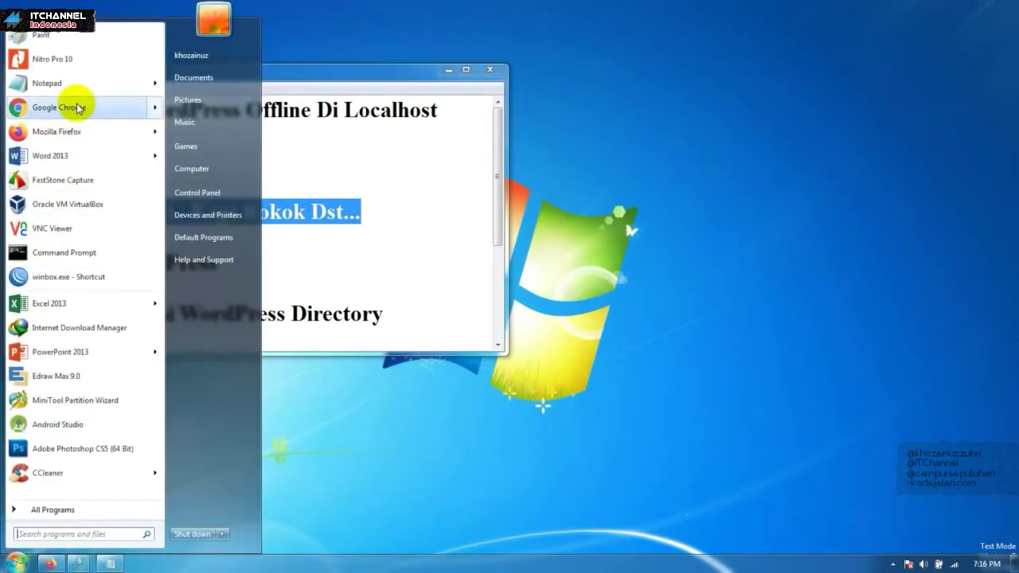
Step: Launch Google Chrome and go to wordpress.org
mouse_move(81, 109)
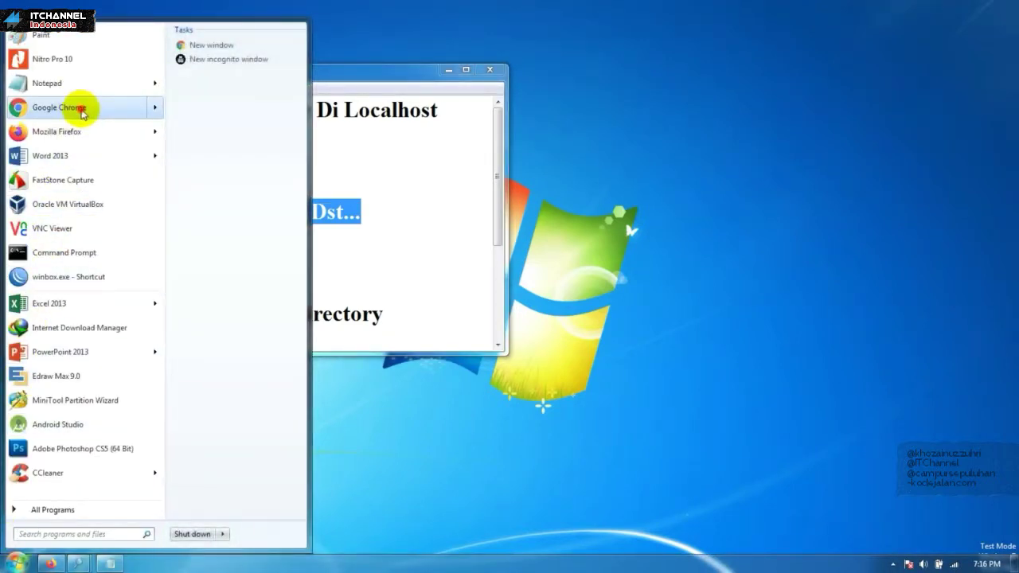
left_click(81, 110)
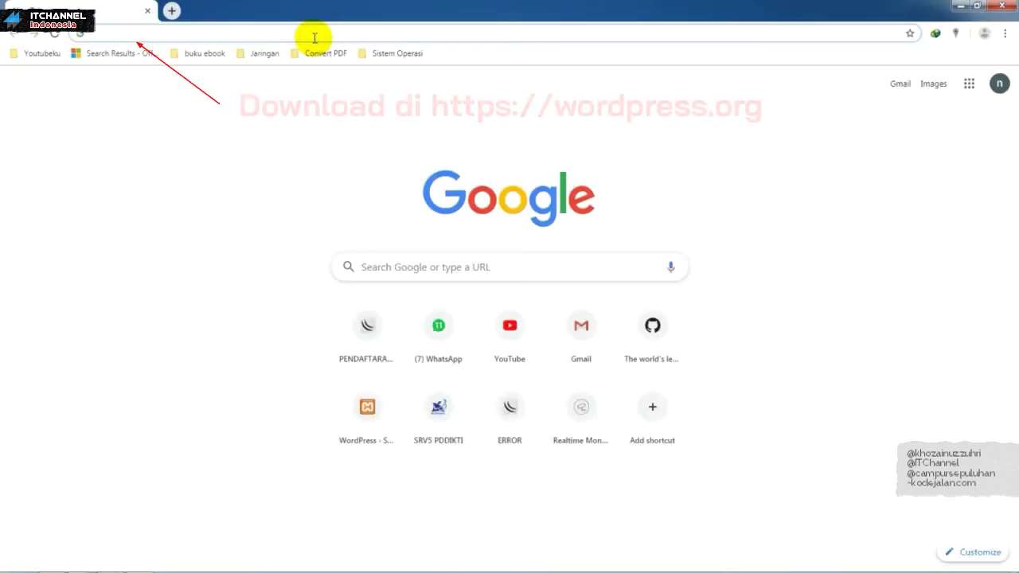
type("wordpre")
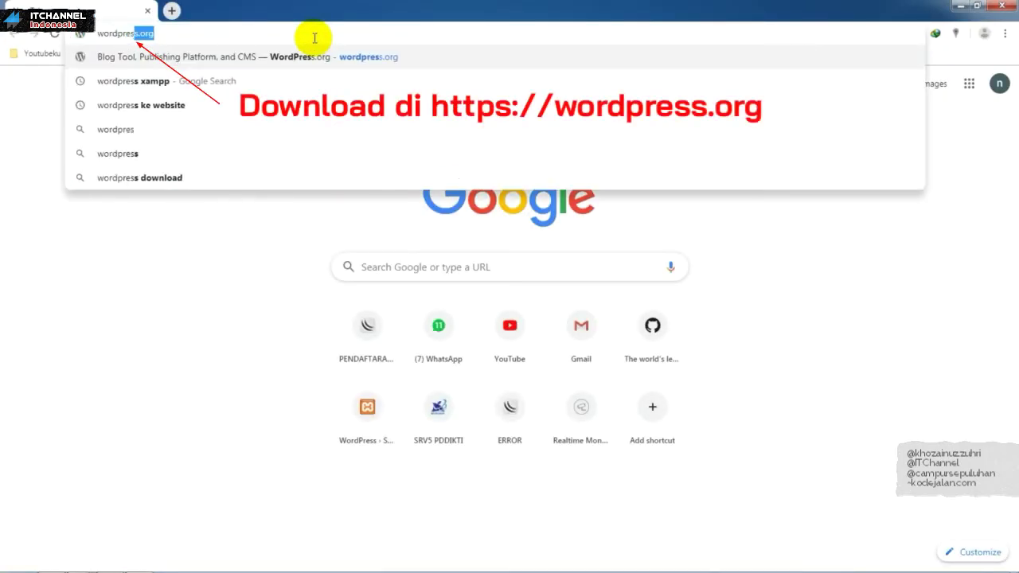
type("s")
key("Return")
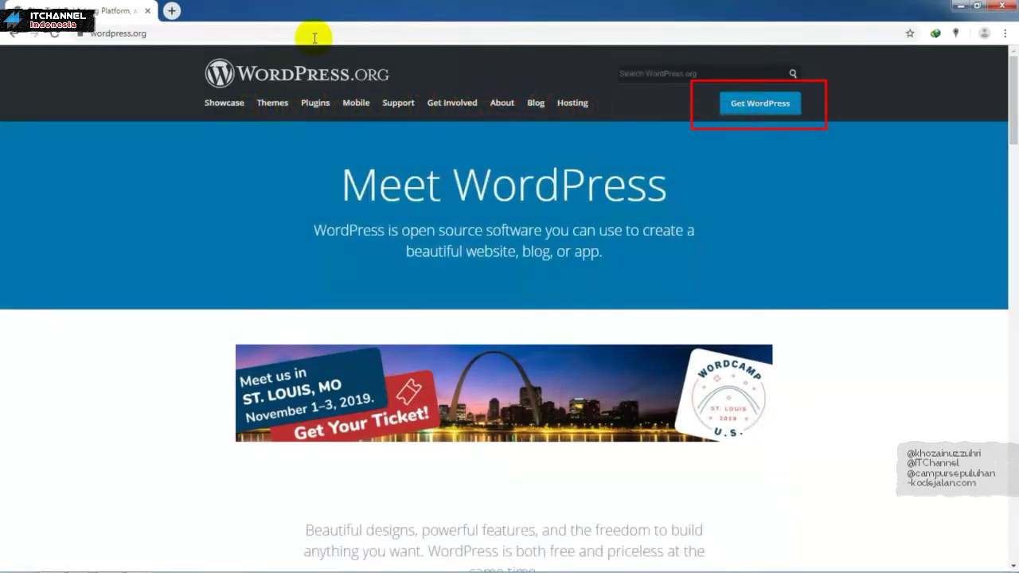
Step: Download the WordPress 5.2.4 zip into Compressed downloads, dismissing IDM's serial and registration prompts
left_click(778, 109)
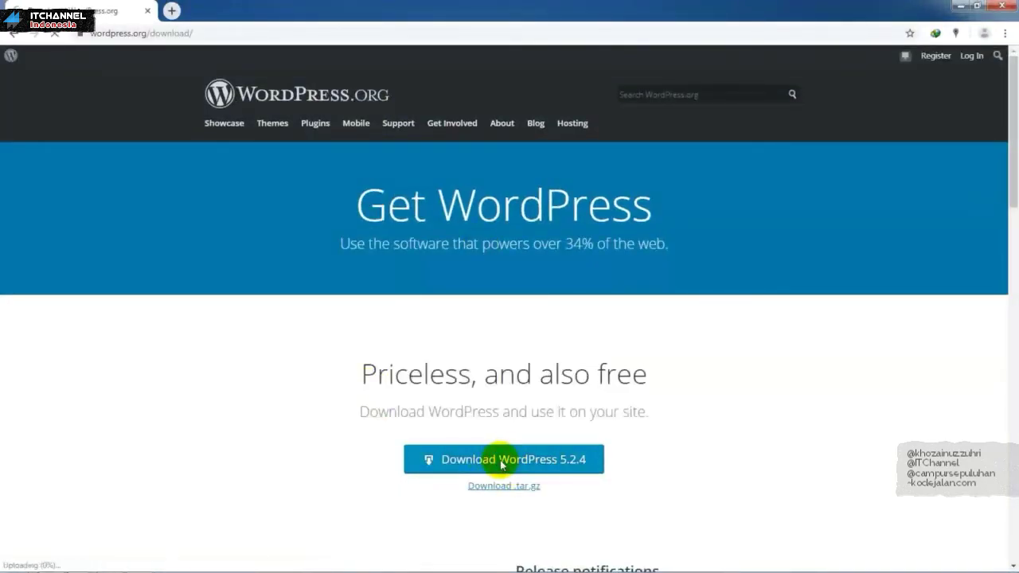
left_click(501, 461)
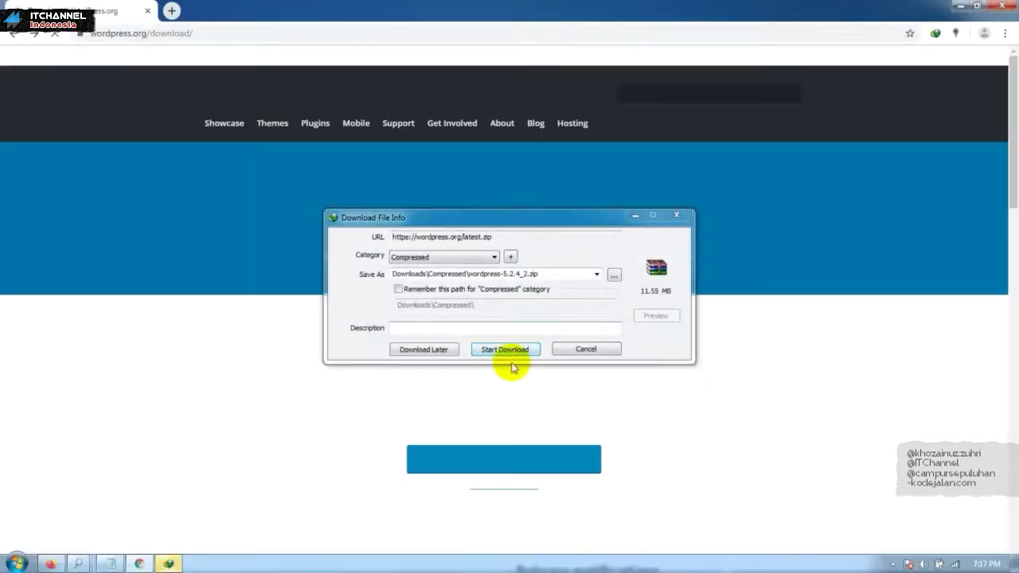
left_click(513, 350)
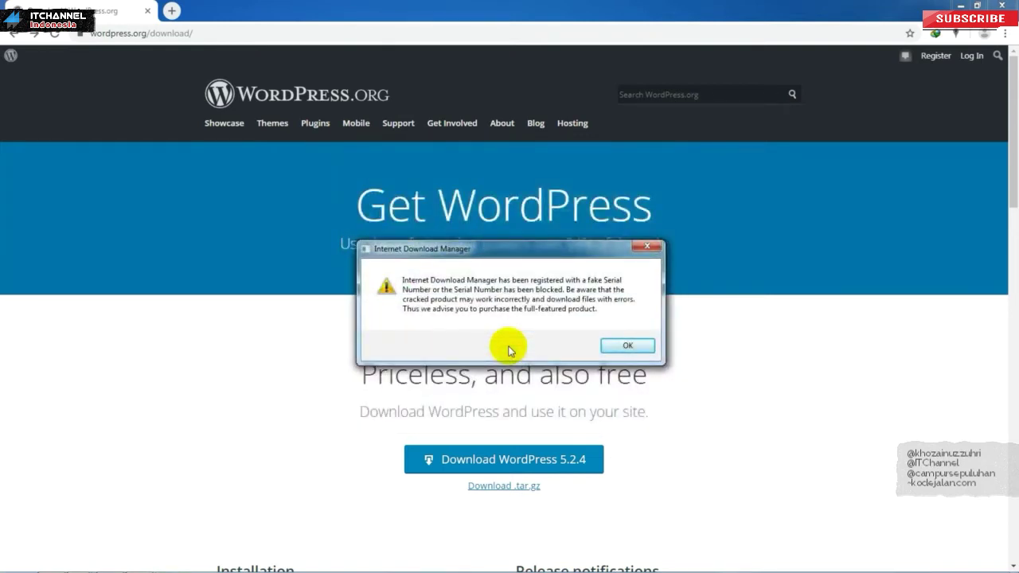
left_click(625, 347)
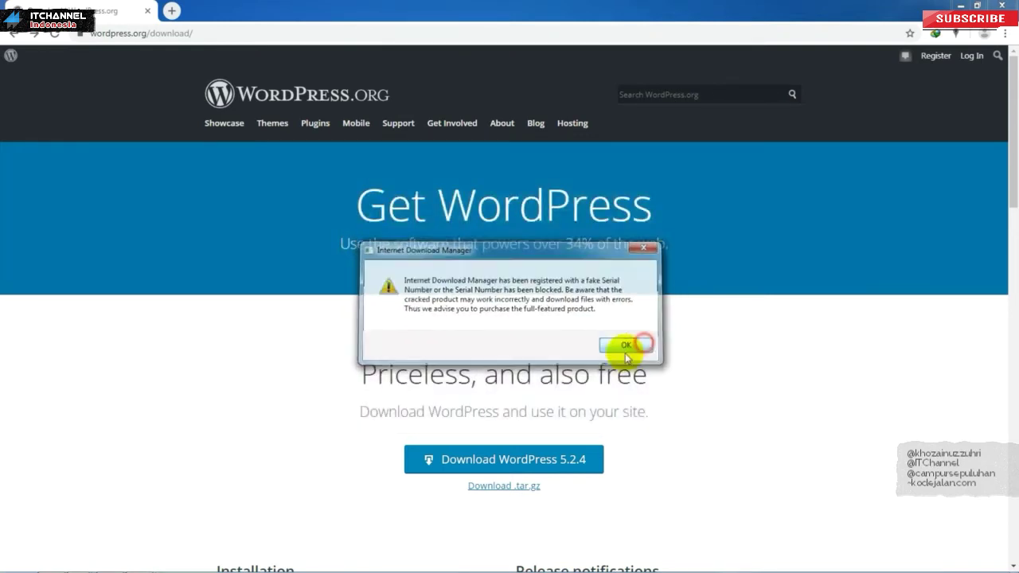
left_click(577, 357)
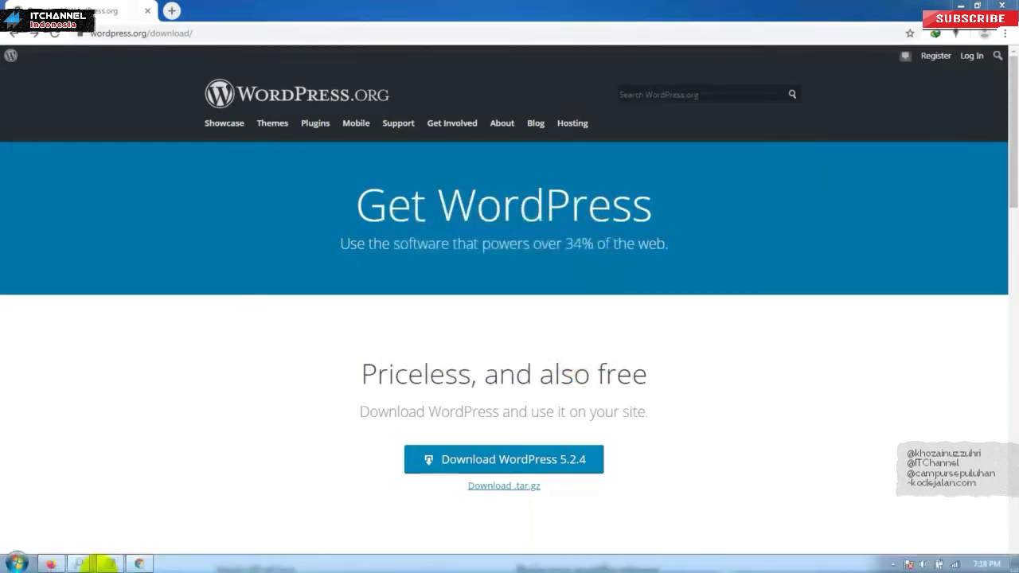
Step: Close the open Explorer windows and open Downloads > Compressed in a maximised window
right_click(87, 565)
left_click(79, 532)
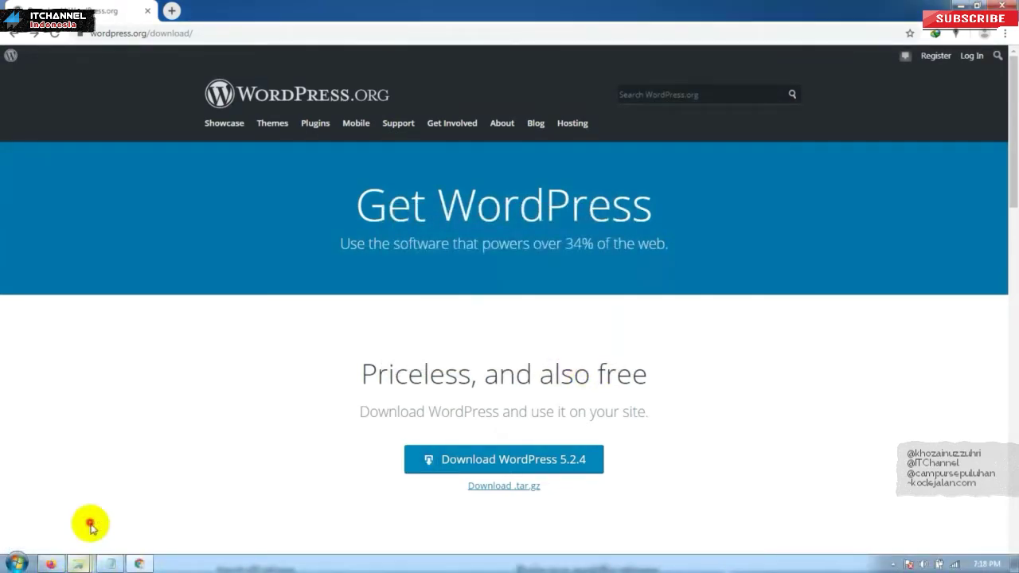
right_click(79, 567)
left_click(80, 533)
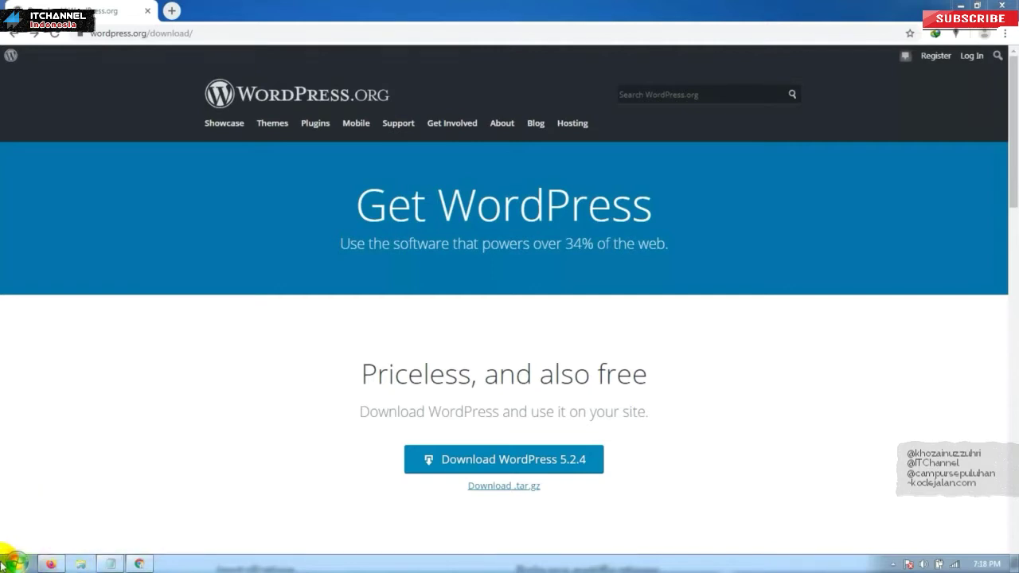
left_click(80, 563)
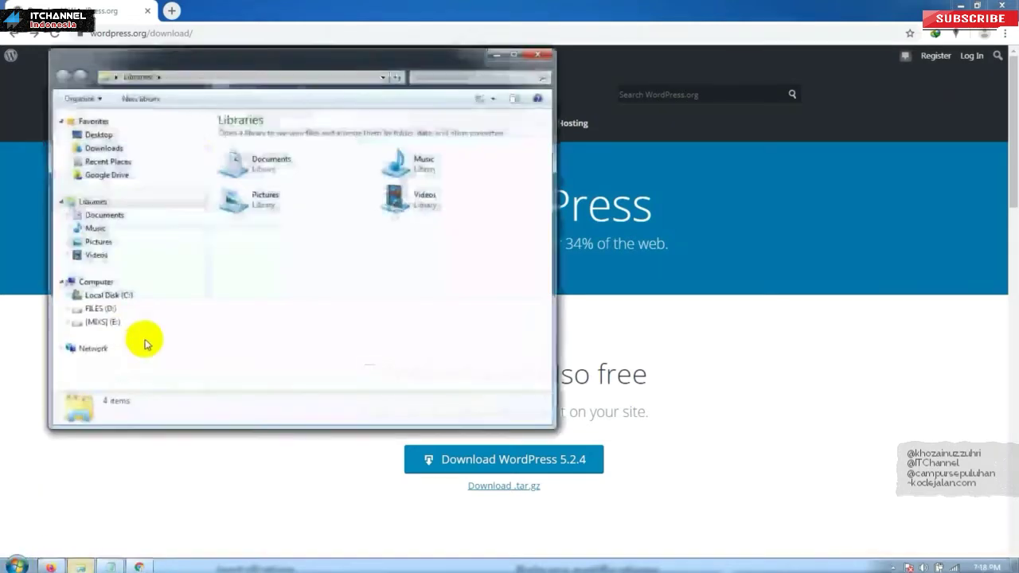
left_click(112, 150)
double_click(284, 60)
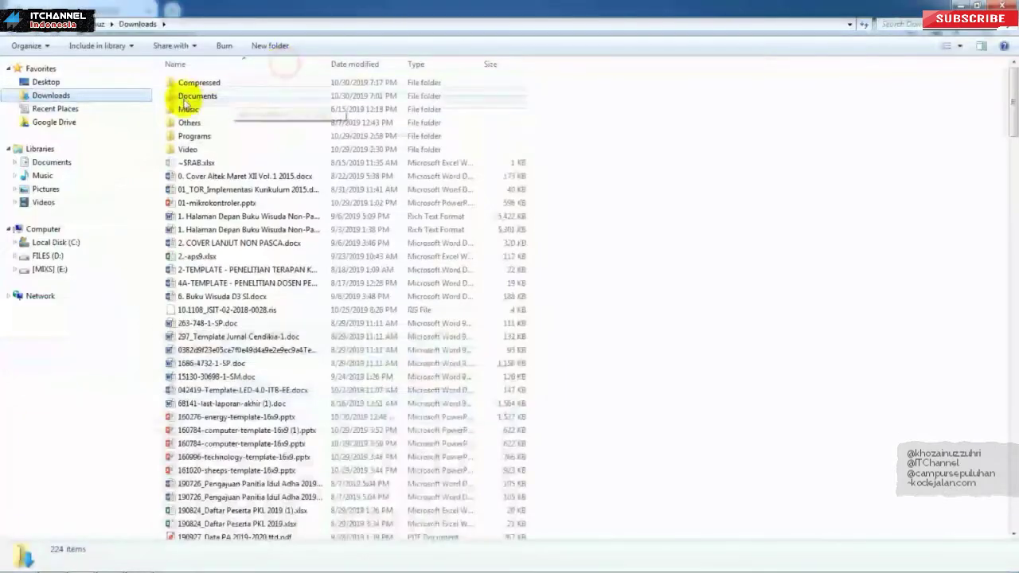
double_click(185, 83)
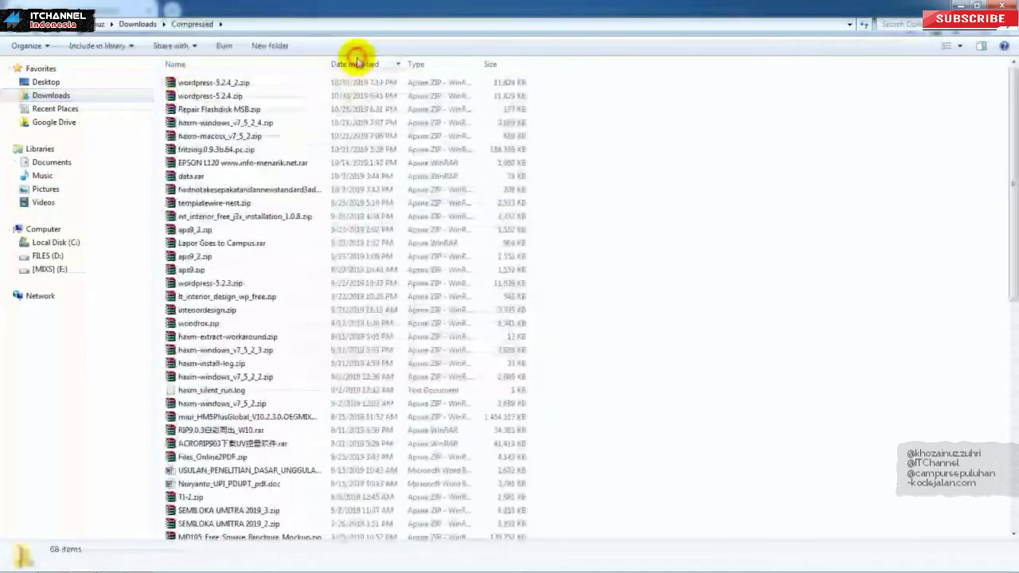
Step: Extract wordpress-5.2.4.zip with WinRAR into a wordpress-5.2.4 folder
left_click(231, 96)
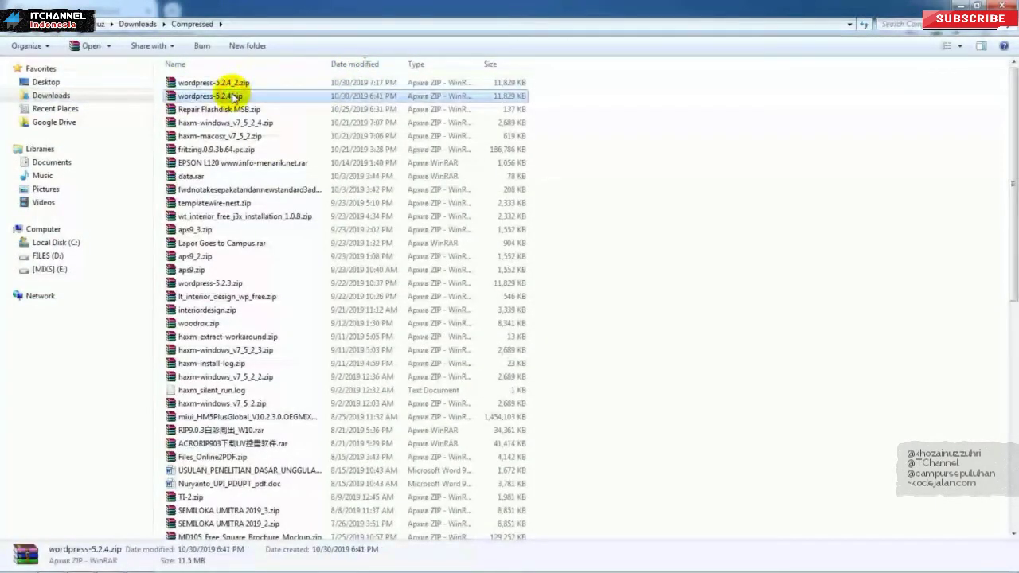
right_click(236, 96)
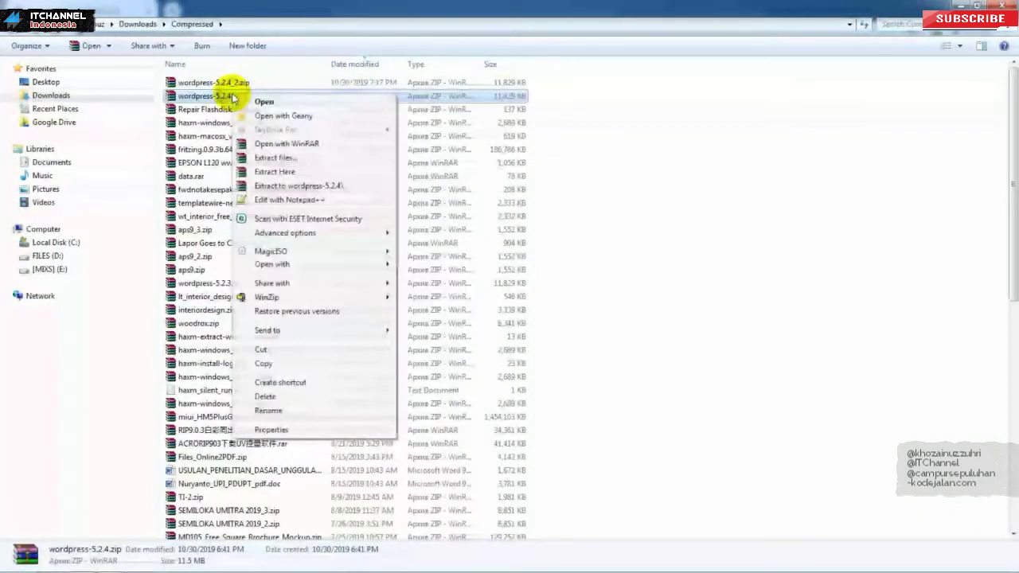
left_click(288, 159)
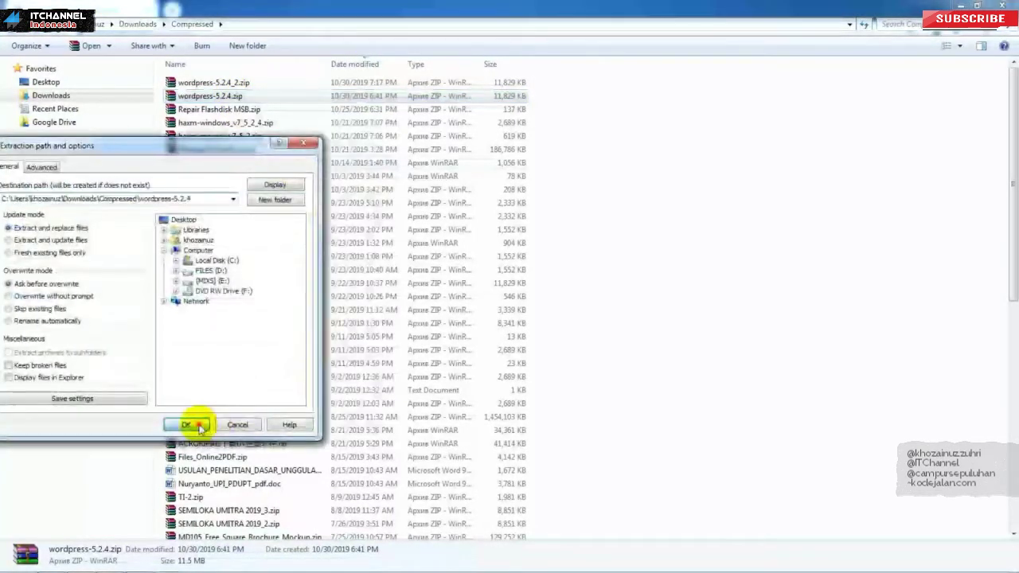
left_click(200, 422)
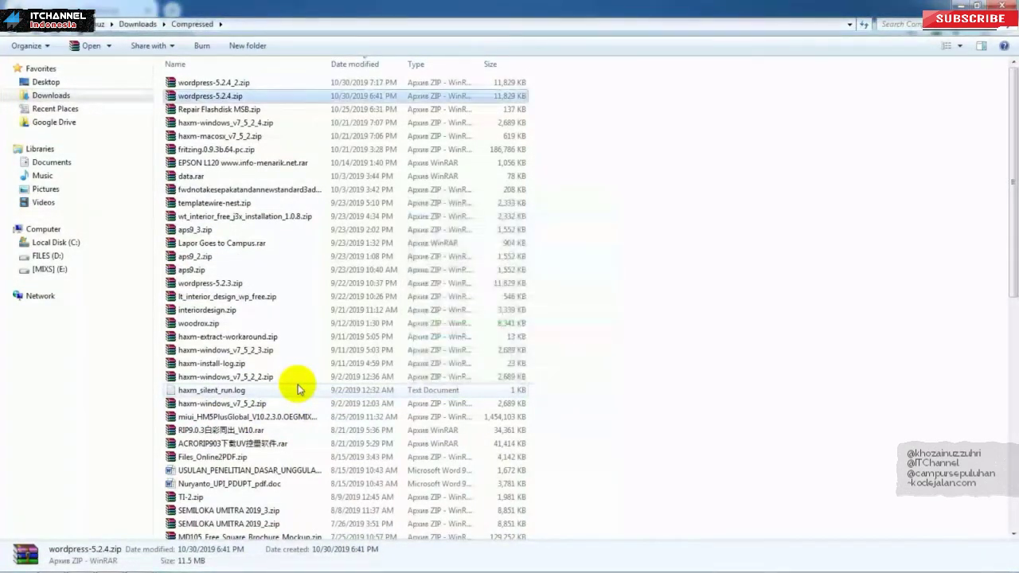
Step: Copy all 19 items from wordpress-5.2.4\wordpress, then return to the Notepad notes
left_click_drag(1008, 170, 1011, 432)
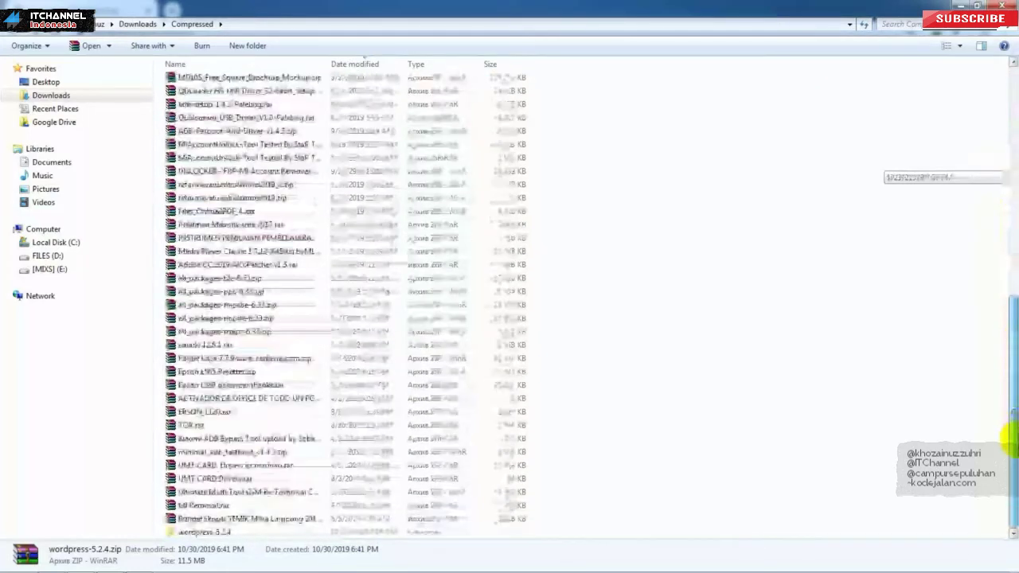
double_click(215, 531)
double_click(198, 83)
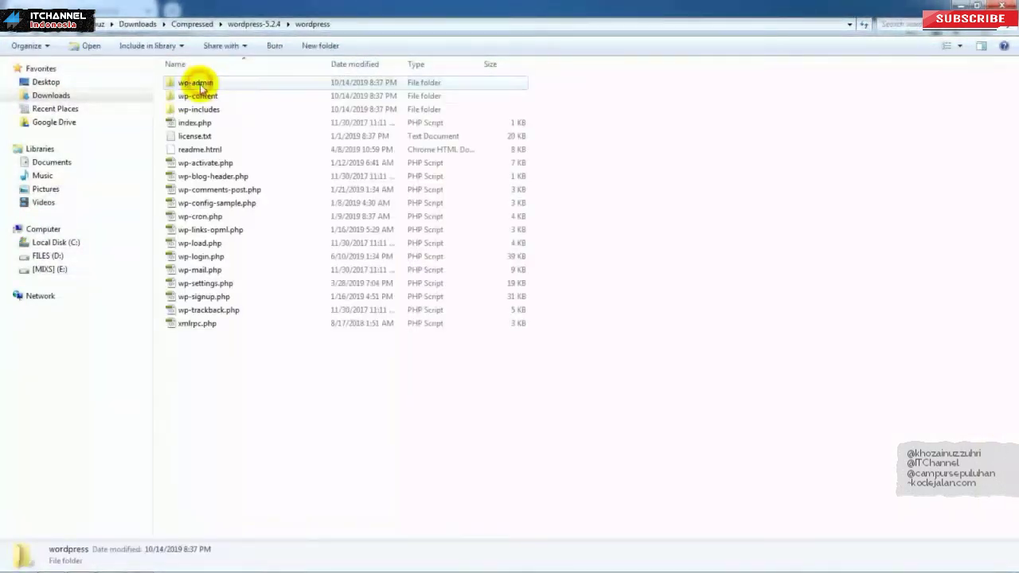
left_click_drag(287, 397, 164, 24)
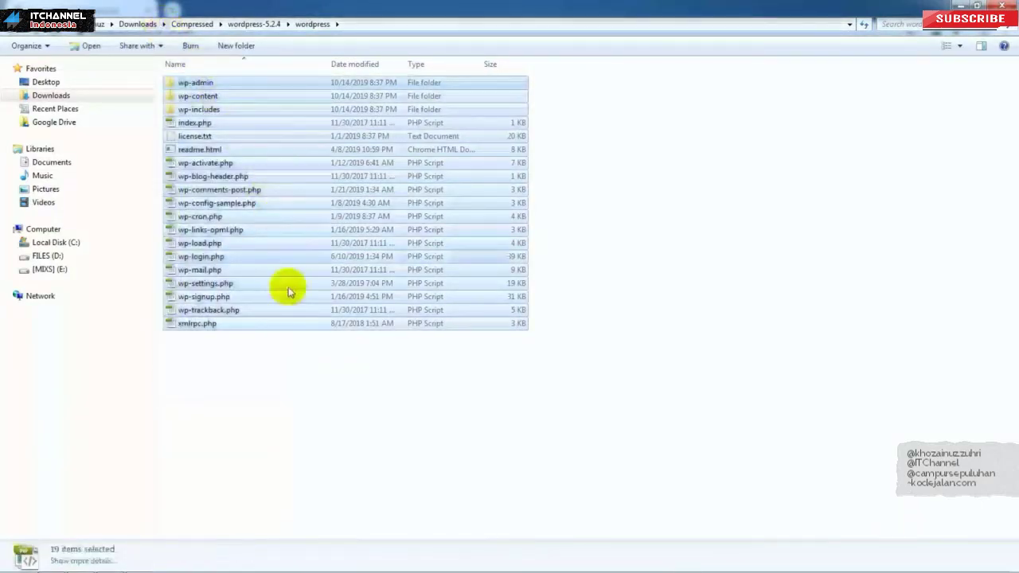
right_click(267, 150)
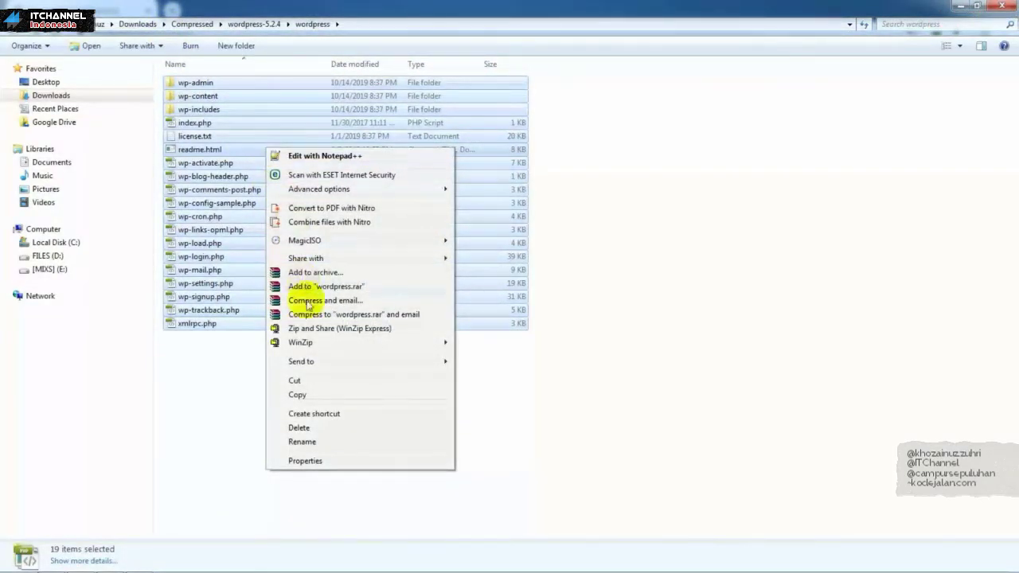
left_click(314, 394)
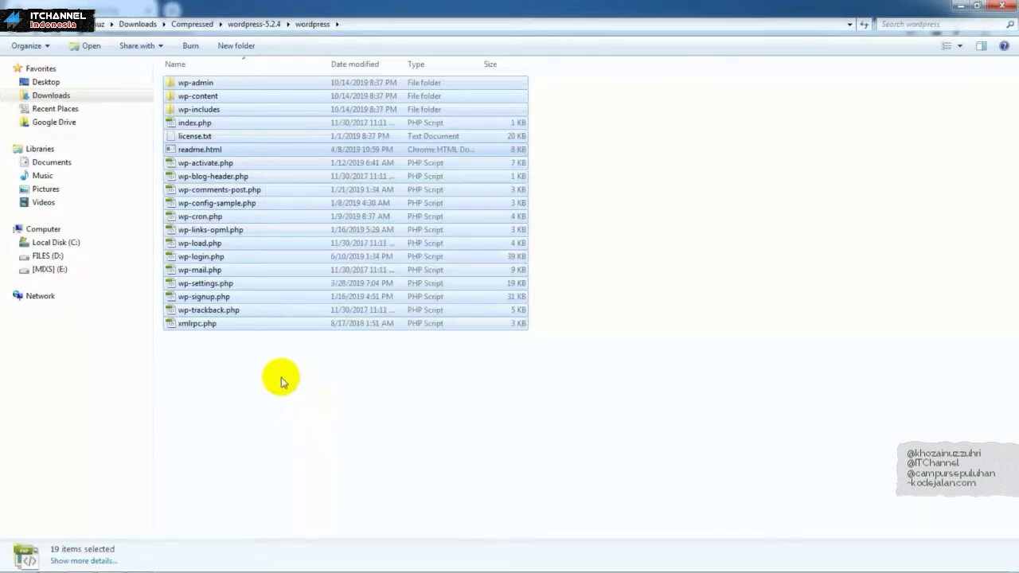
left_click(112, 563)
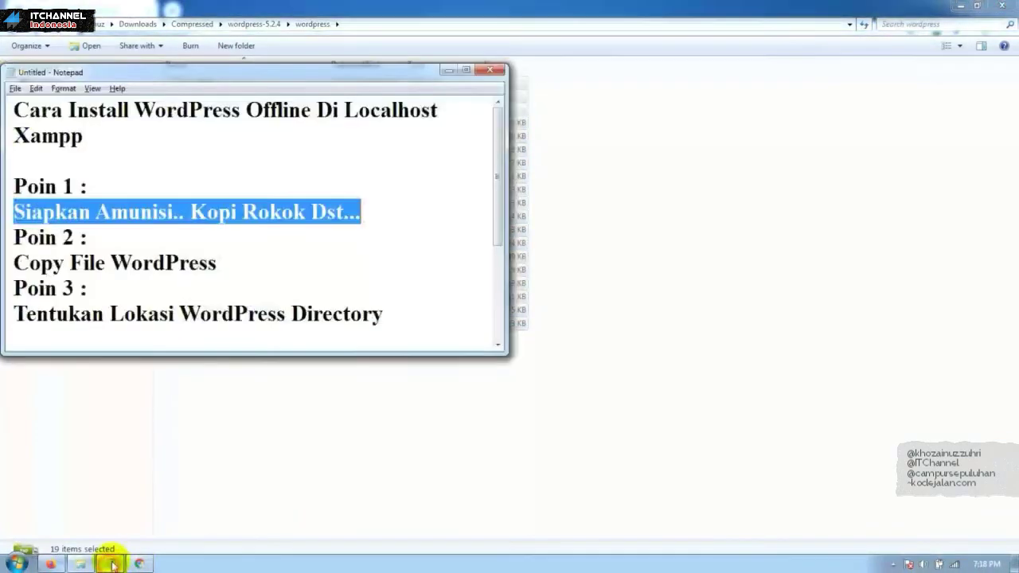
left_click(132, 255)
left_click_drag(233, 269, 3, 269)
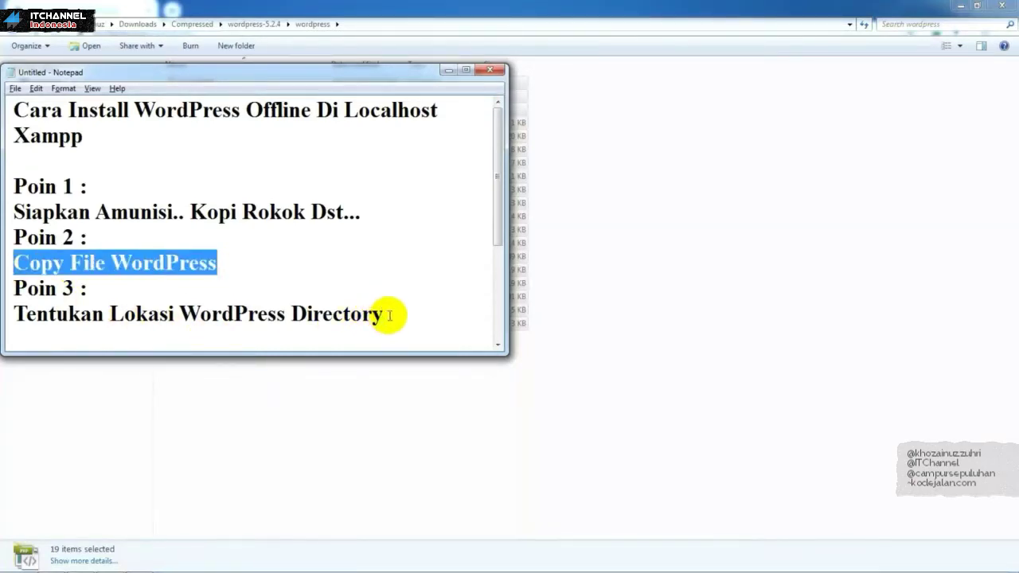
left_click_drag(390, 315, 6, 313)
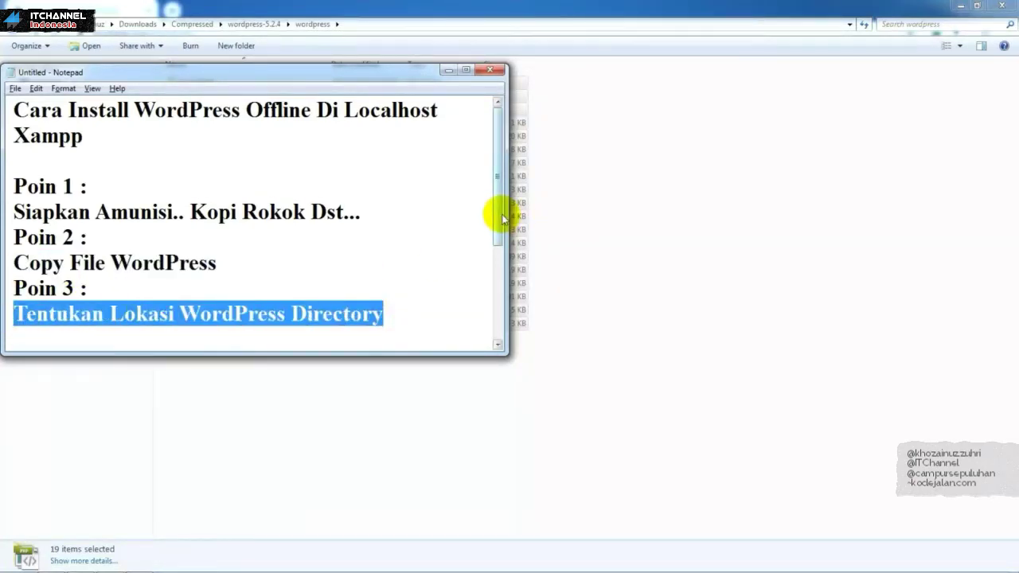
left_click_drag(498, 217, 495, 252)
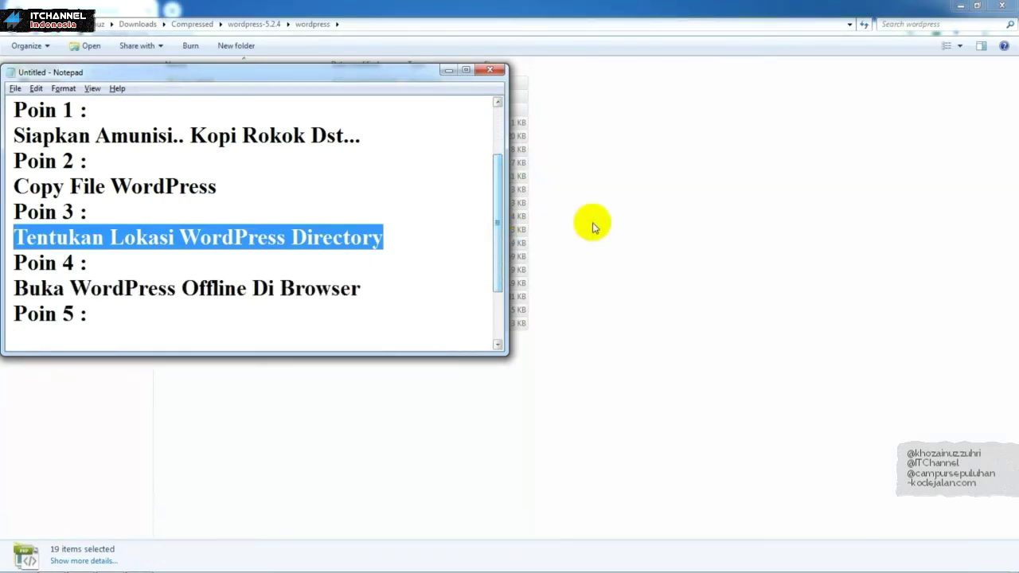
left_click(632, 215)
Step: Copy all 19 WordPress files and folders to the clipboard
left_click_drag(700, 368, 191, 77)
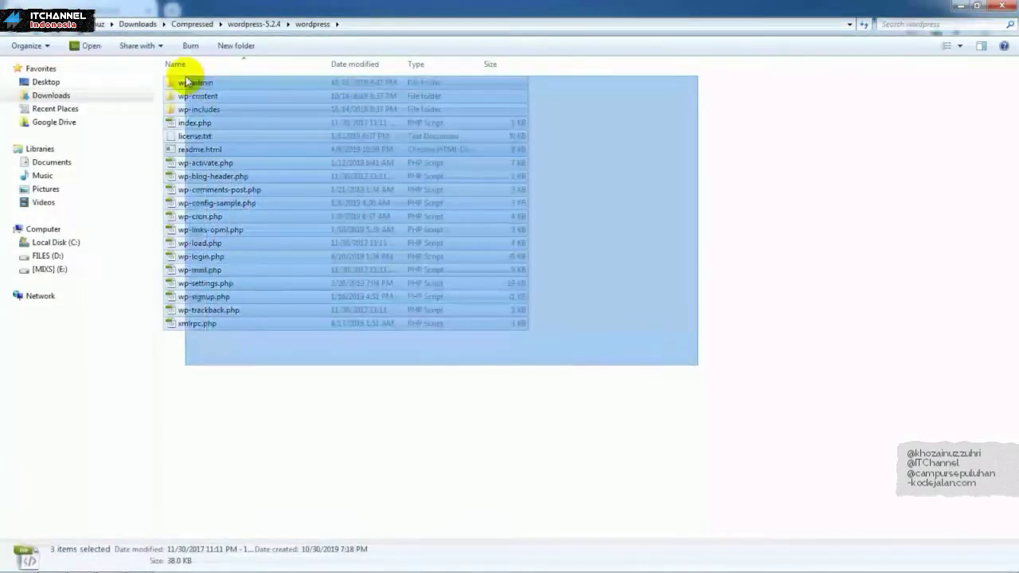
right_click(230, 109)
left_click(314, 301)
left_click(233, 401)
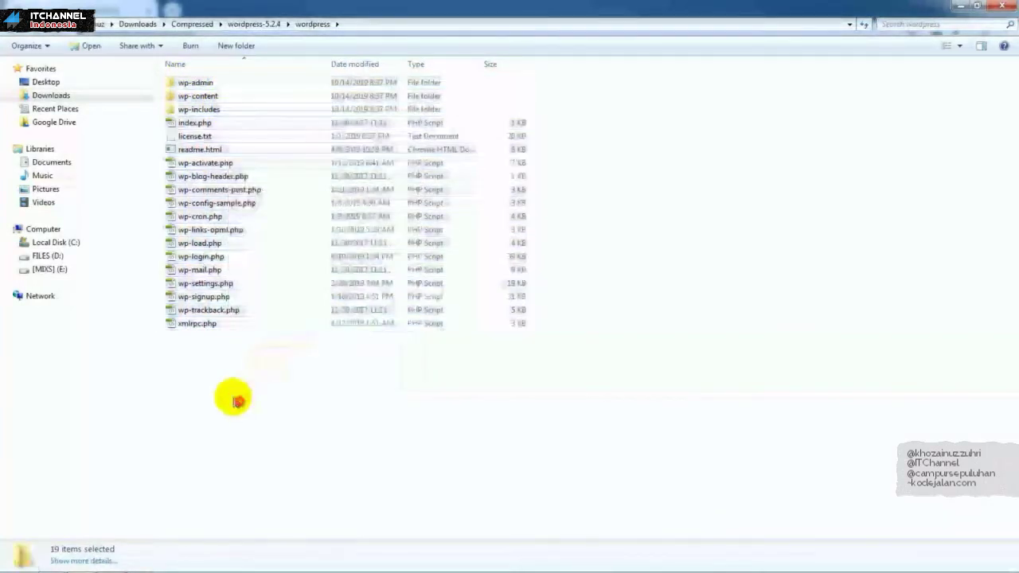
Step: Navigate to C:\xampp\htdocs
left_click(73, 243)
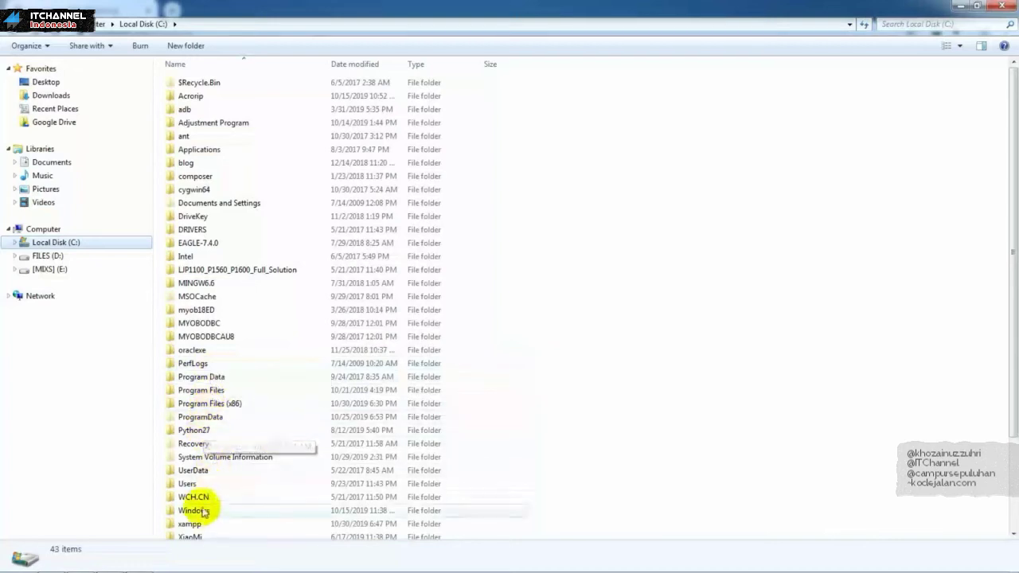
left_click_drag(1013, 195, 1004, 234)
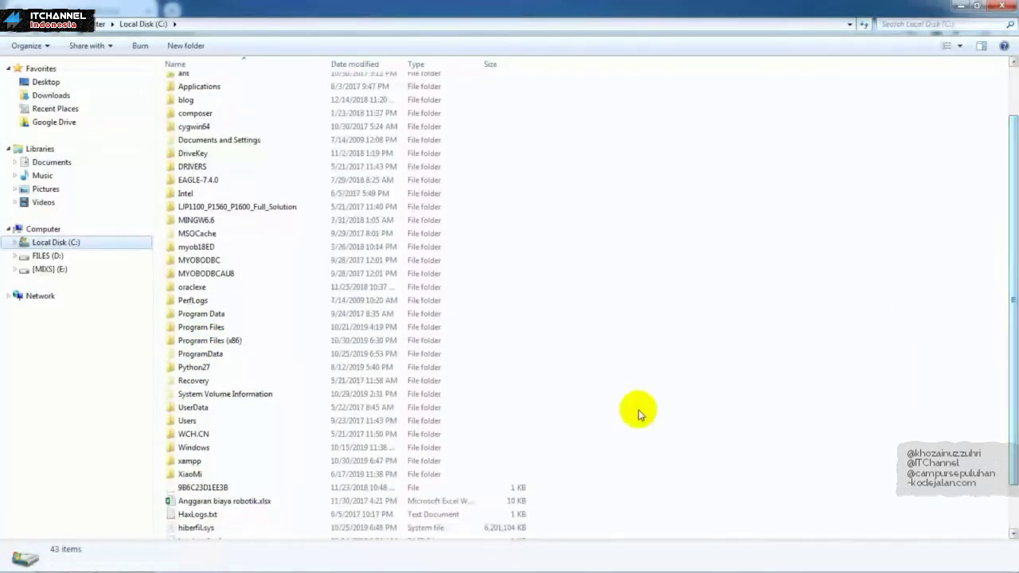
double_click(177, 464)
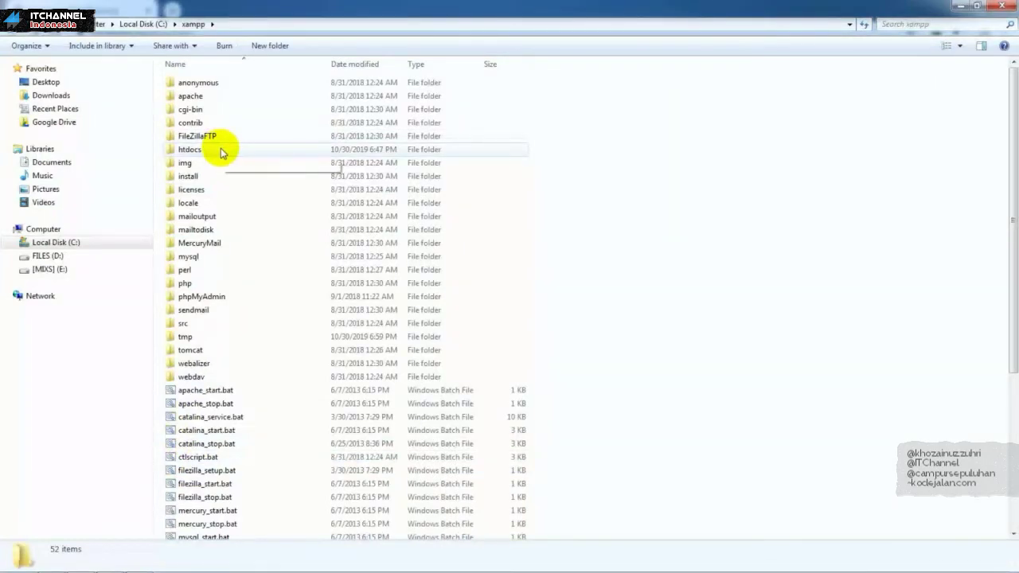
double_click(222, 151)
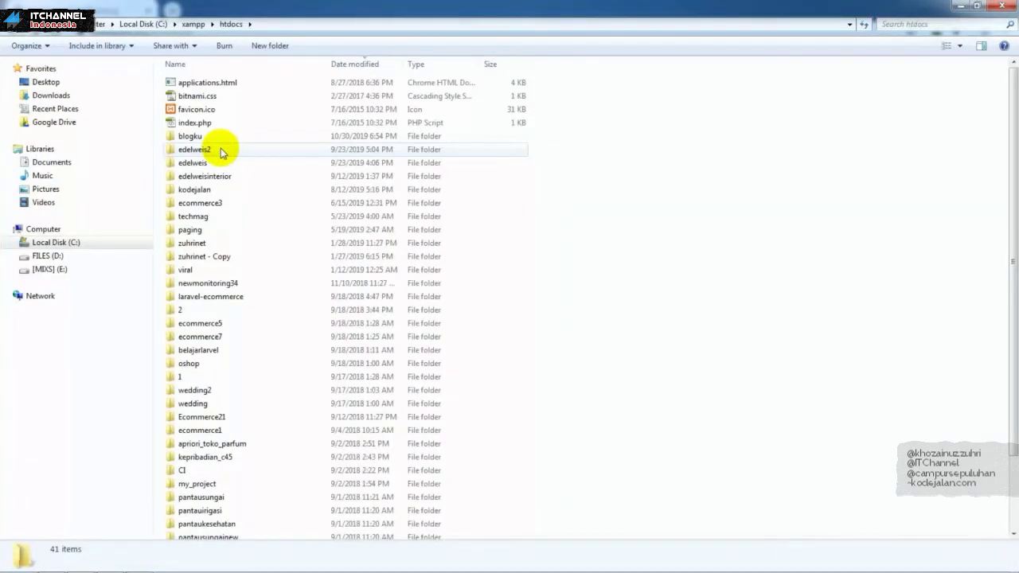
Step: Create a new folder named wordpressku in htdocs and open it
right_click(690, 223)
mouse_move(791, 406)
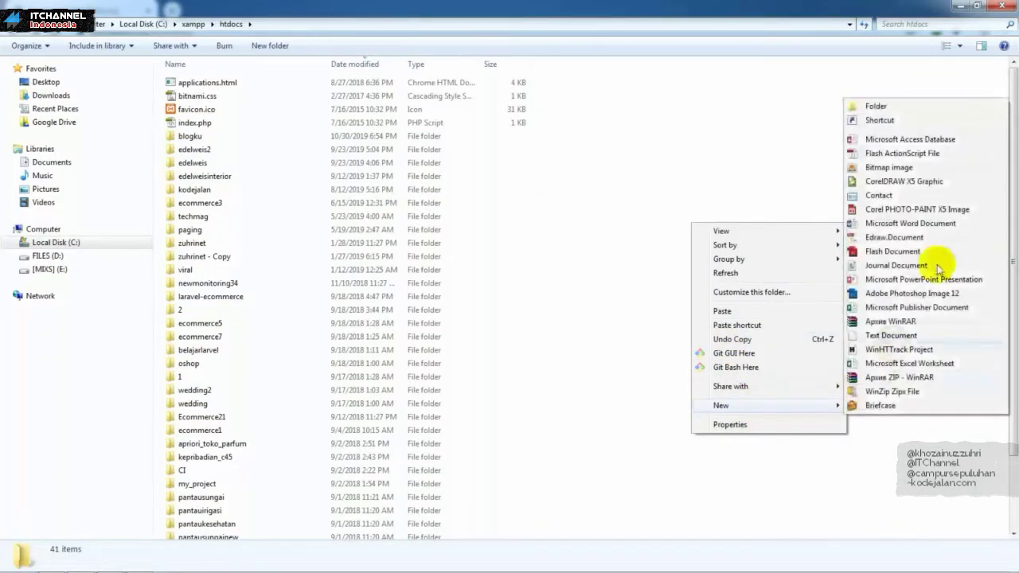
left_click(947, 109)
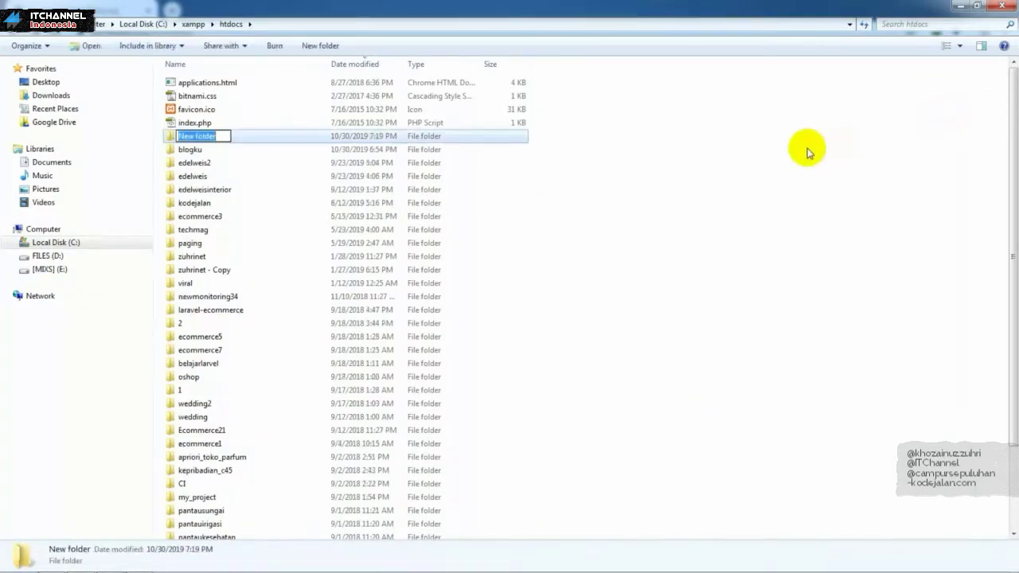
type("wordpressku")
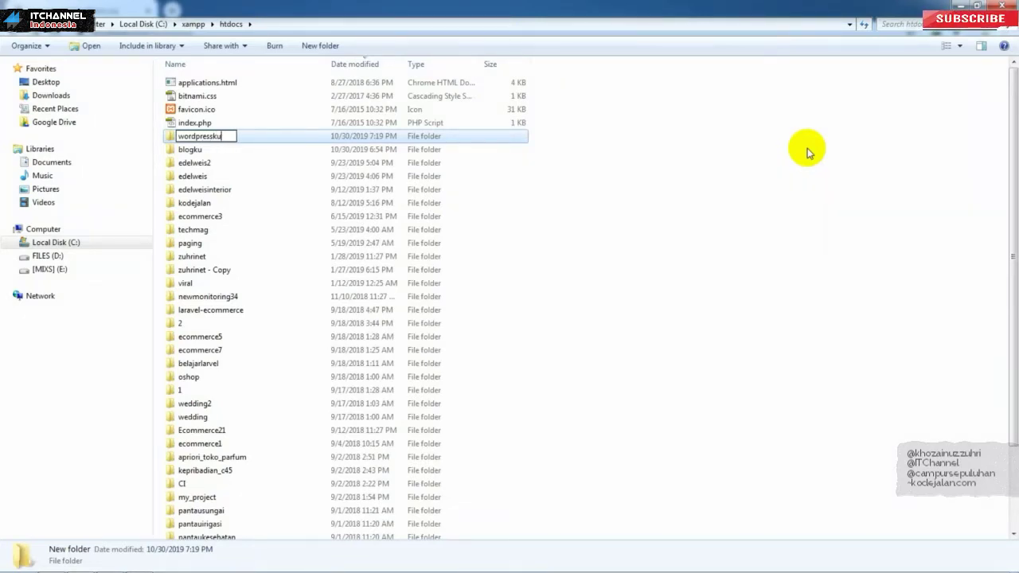
key("Return")
key("Return")
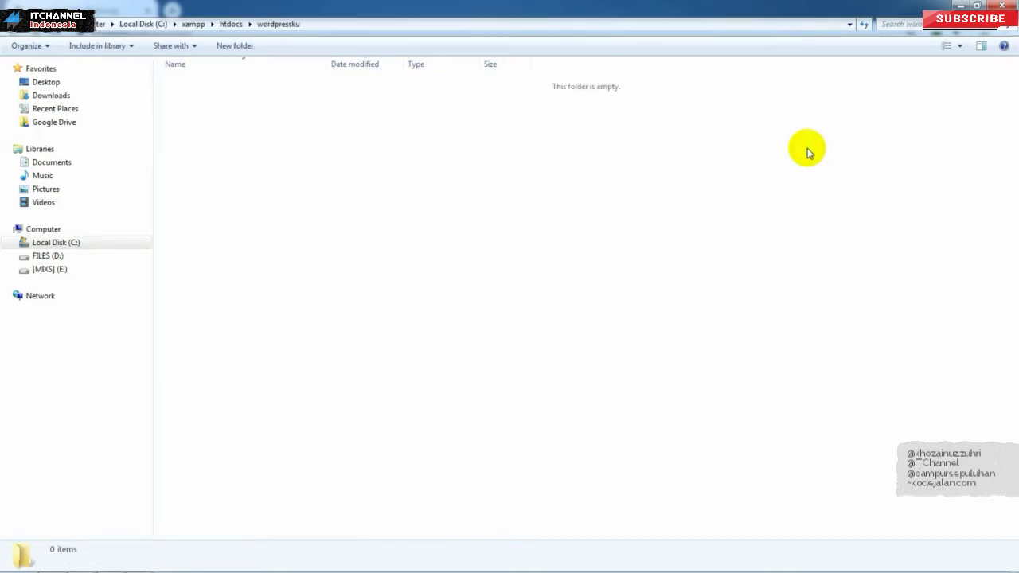
Step: Paste the 19 WordPress files into the wordpressku folder
key("ctrl+v")
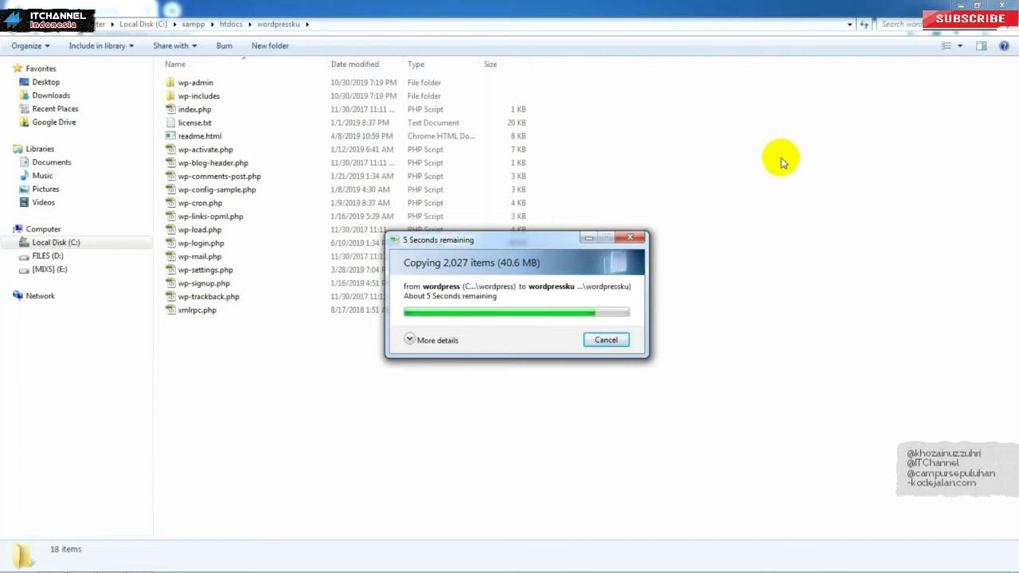
key("ctrl+a")
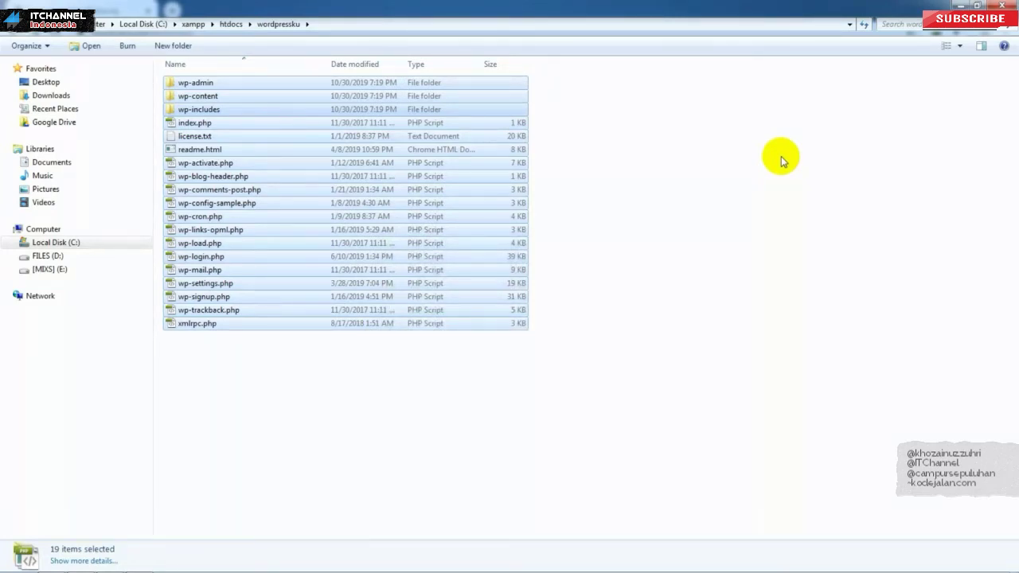
left_click(751, 177)
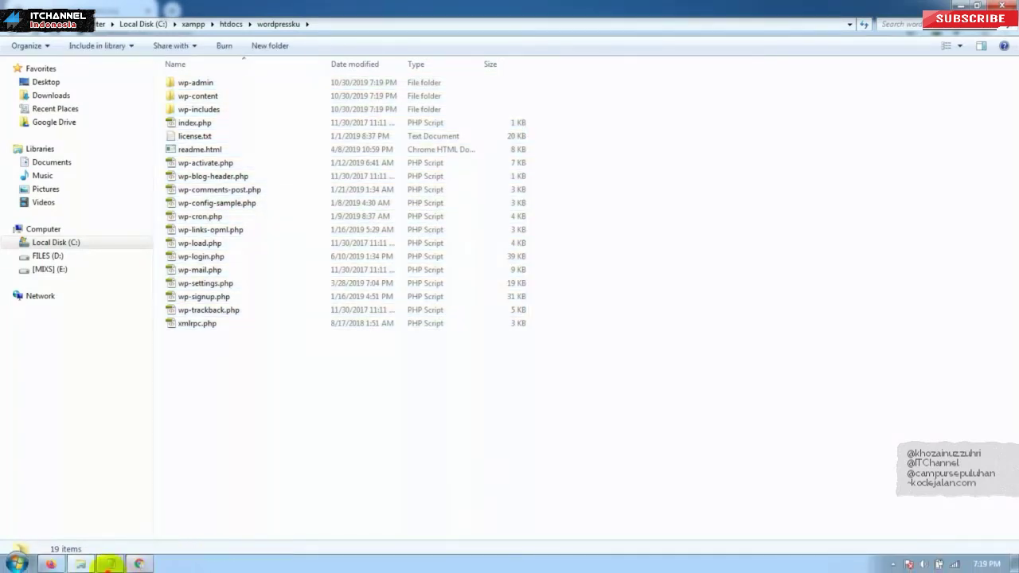
Step: Highlight the 'Buka WordPress Offline Di Browser' step in Notepad, then return to Chrome
left_click(108, 563)
left_click(279, 288)
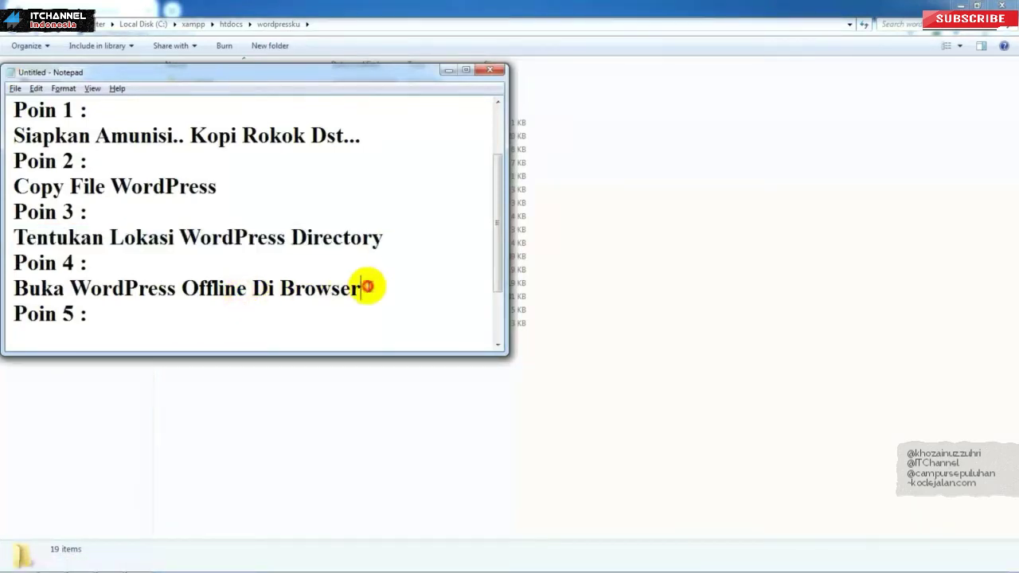
left_click_drag(364, 288, 10, 292)
mouse_move(137, 564)
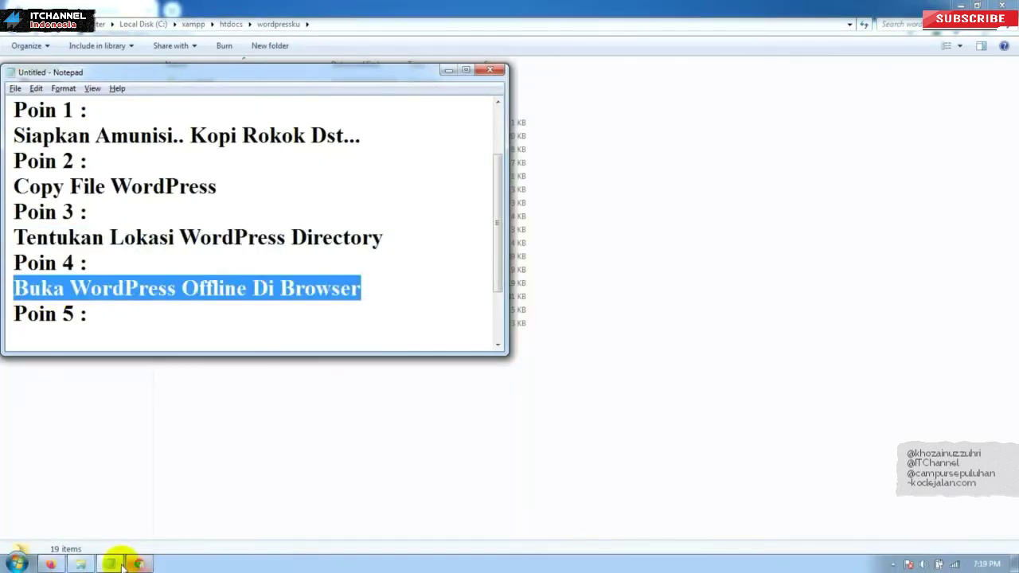
left_click(138, 563)
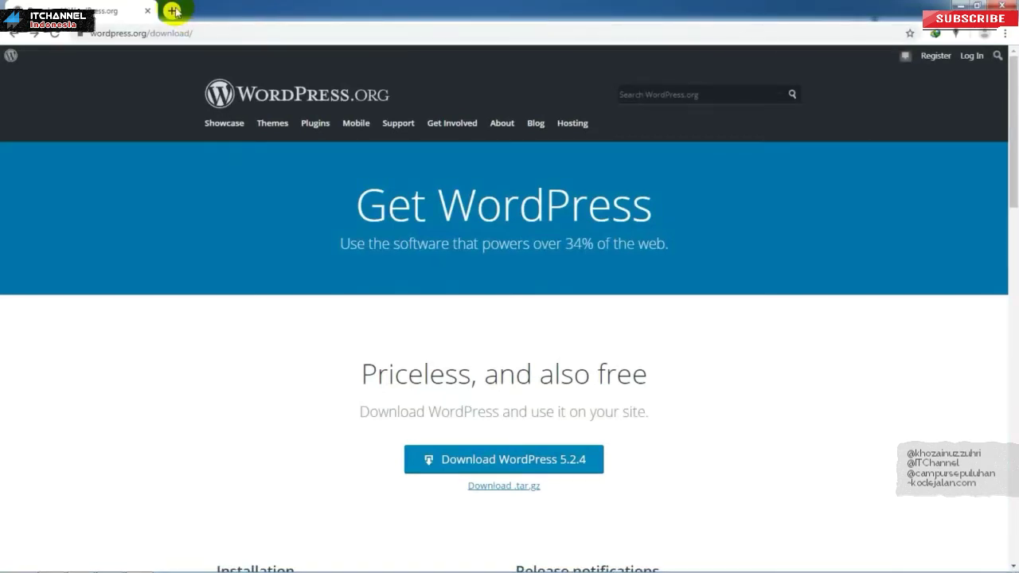
Step: Open localhost/wordpressku in Chrome to reach the WordPress language selection page
left_click(199, 32)
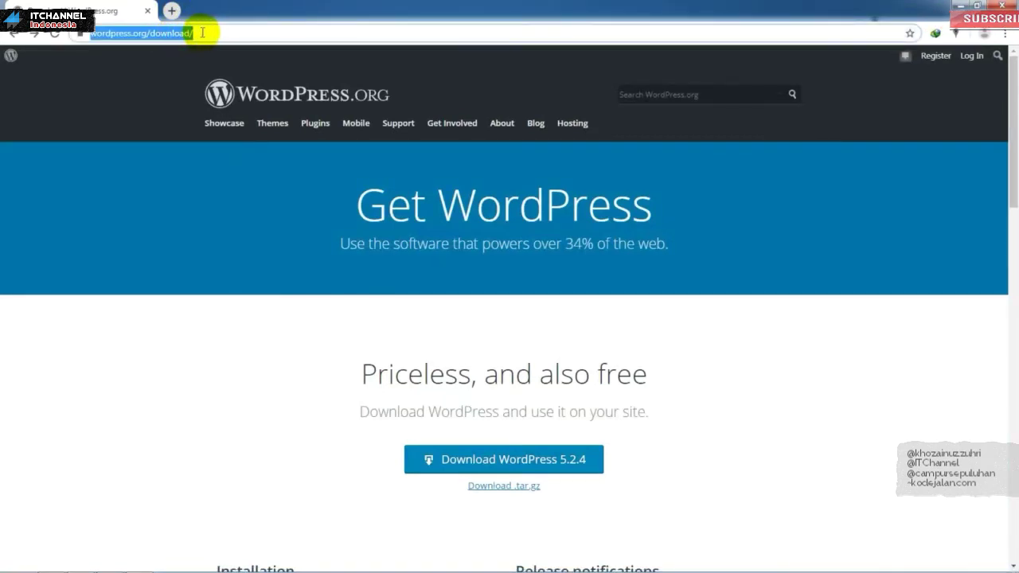
type("localhost/blogku")
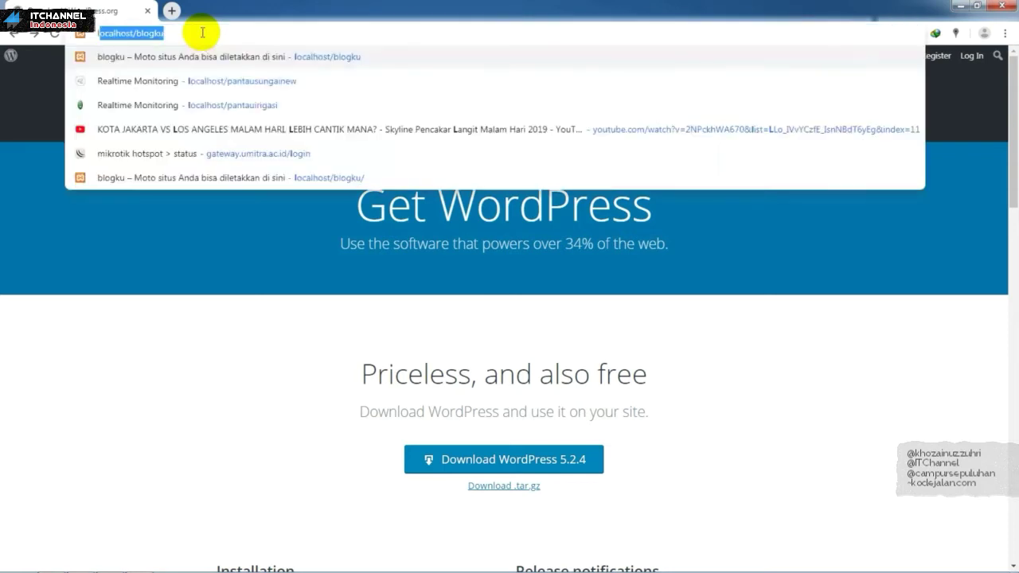
key("BackSpace")
key("BackSpace")
key("BackSpace")
key("BackSpace")
key("BackSpace")
key("BackSpace")
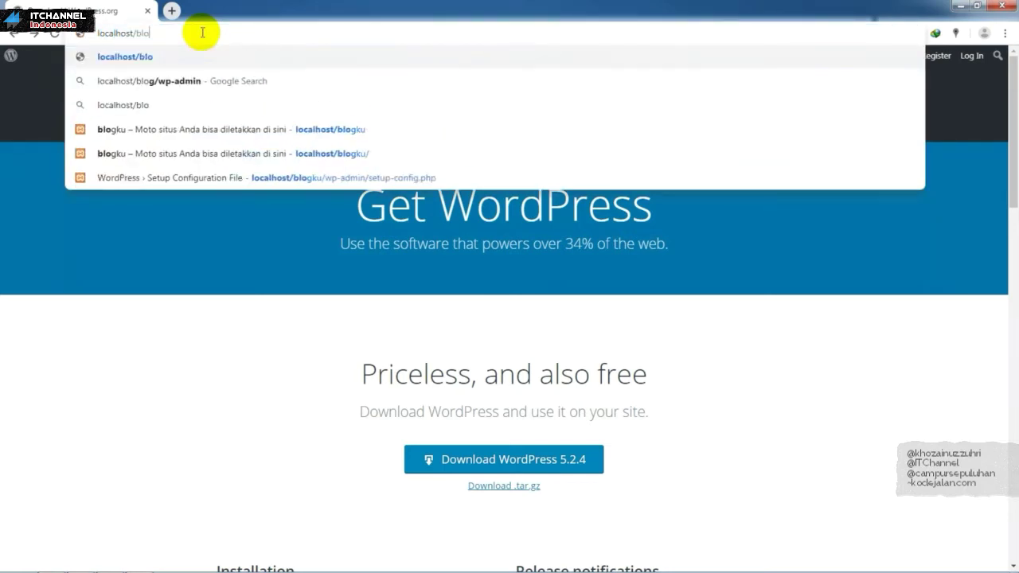
type("word")
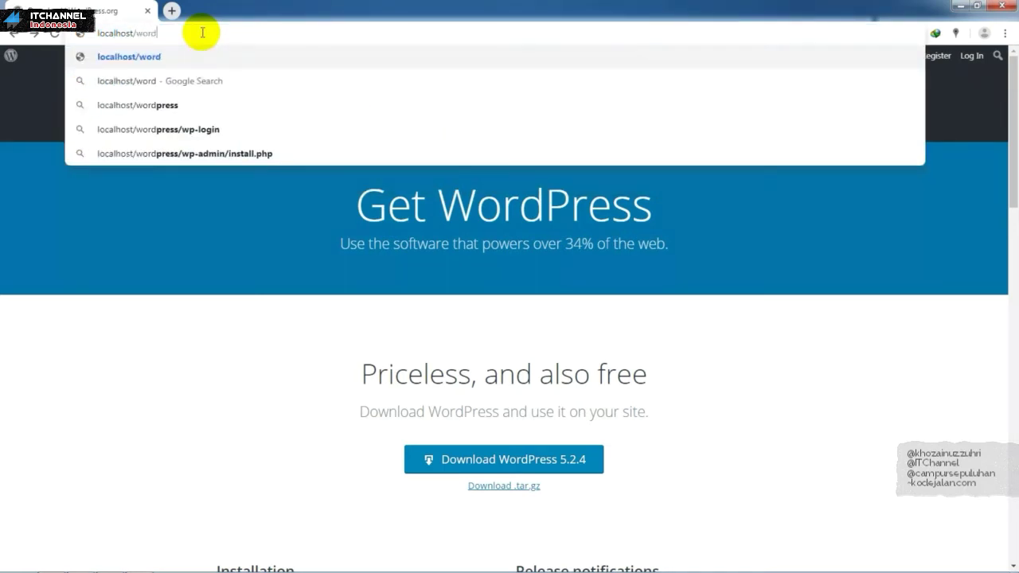
type("pressku")
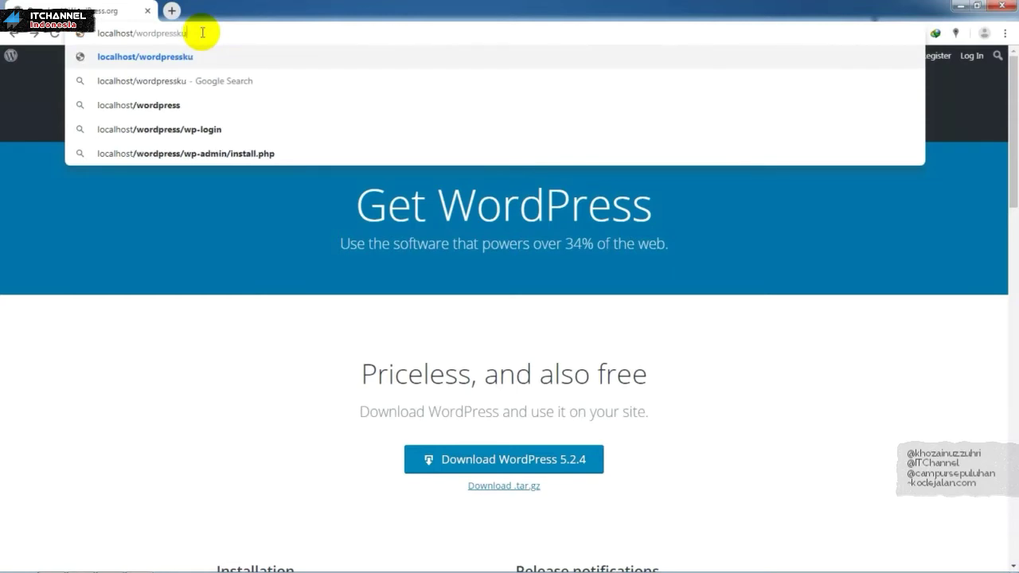
key("Return")
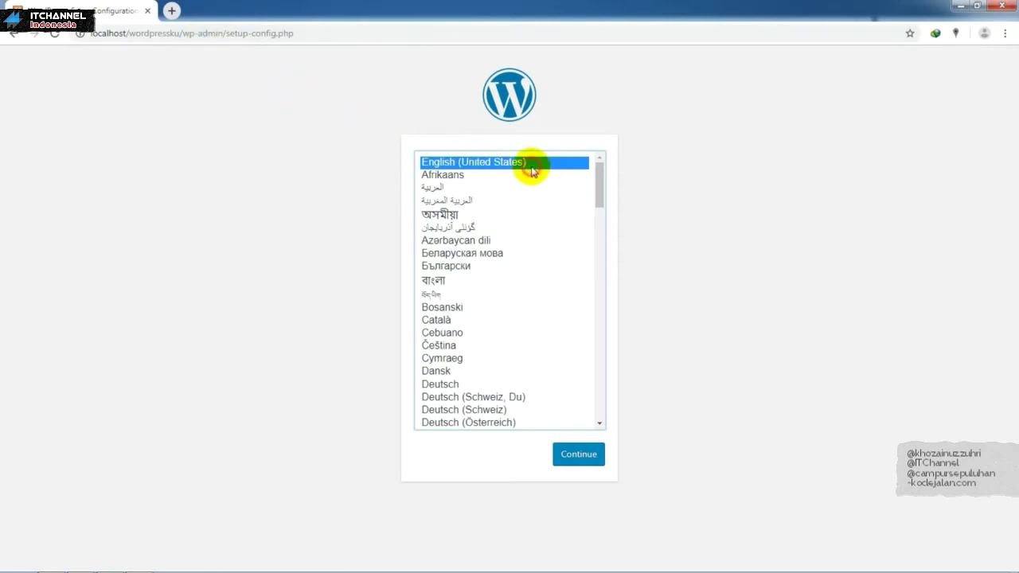
Step: Continue with English (United States) and proceed past the welcome page with Let's go!
mouse_move(598, 181)
left_mouse_down()
mouse_move(596, 222)
mouse_move(597, 173)
left_mouse_up()
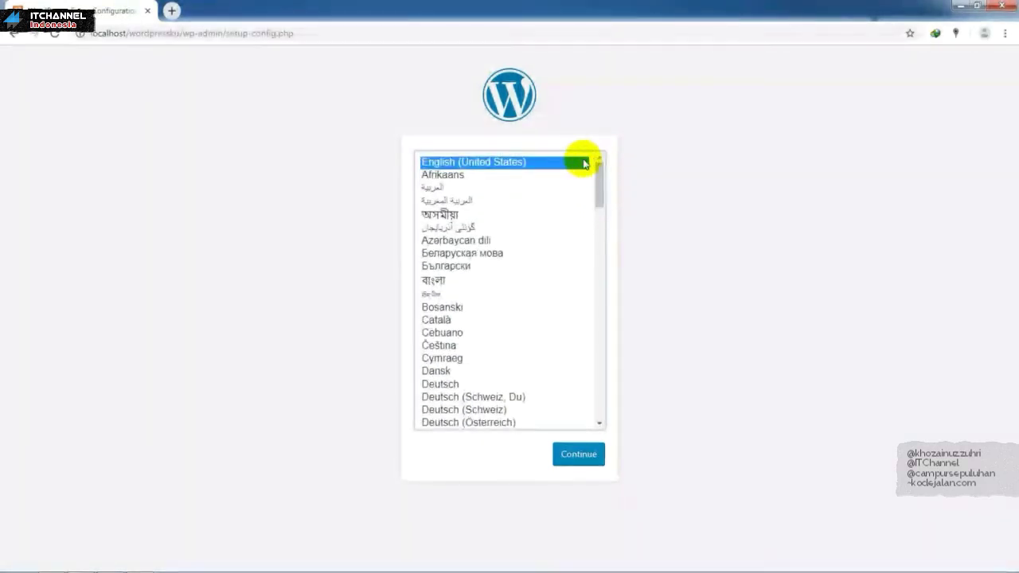
left_click(584, 461)
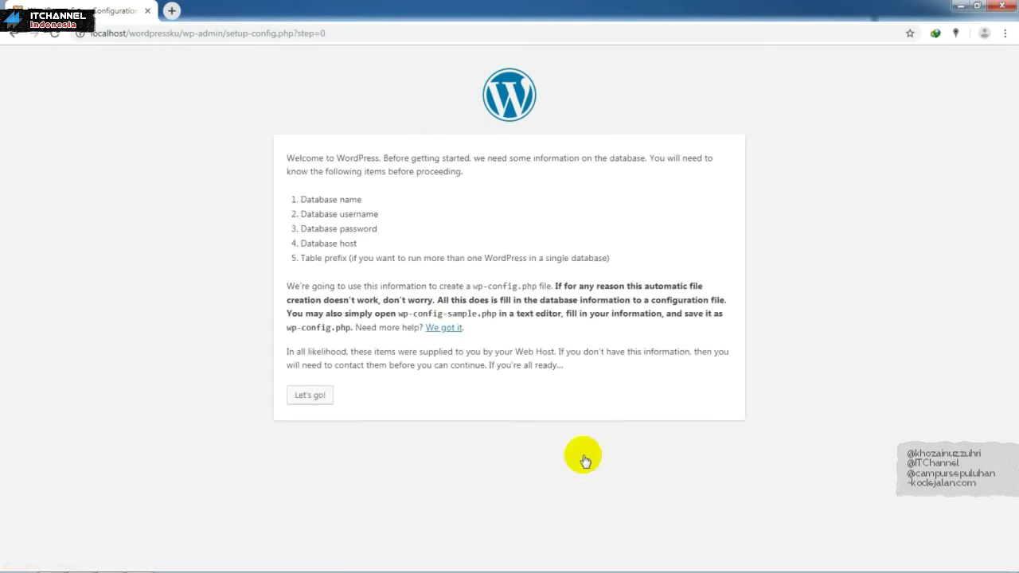
left_click_drag(359, 199, 341, 244)
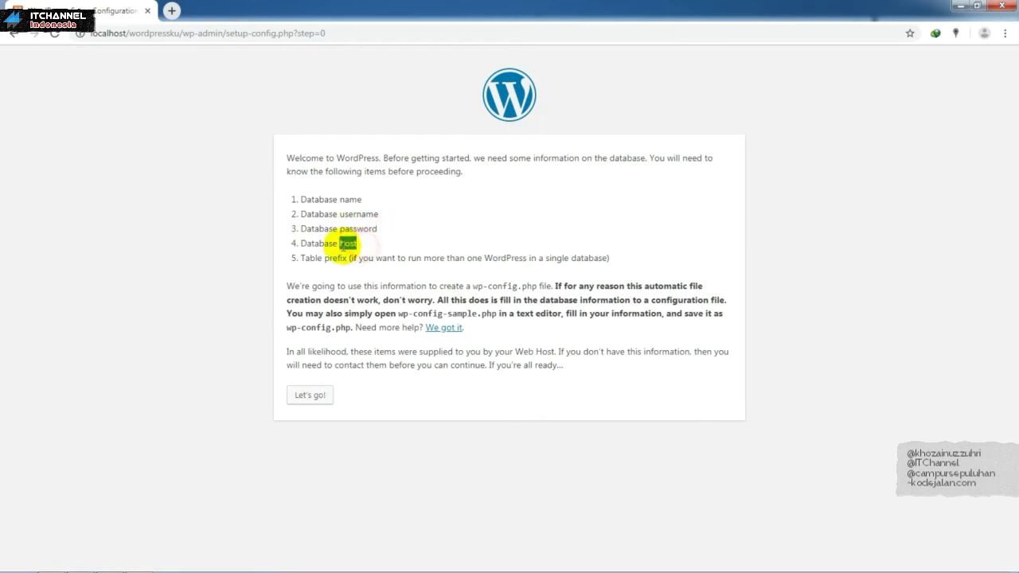
left_click(316, 400)
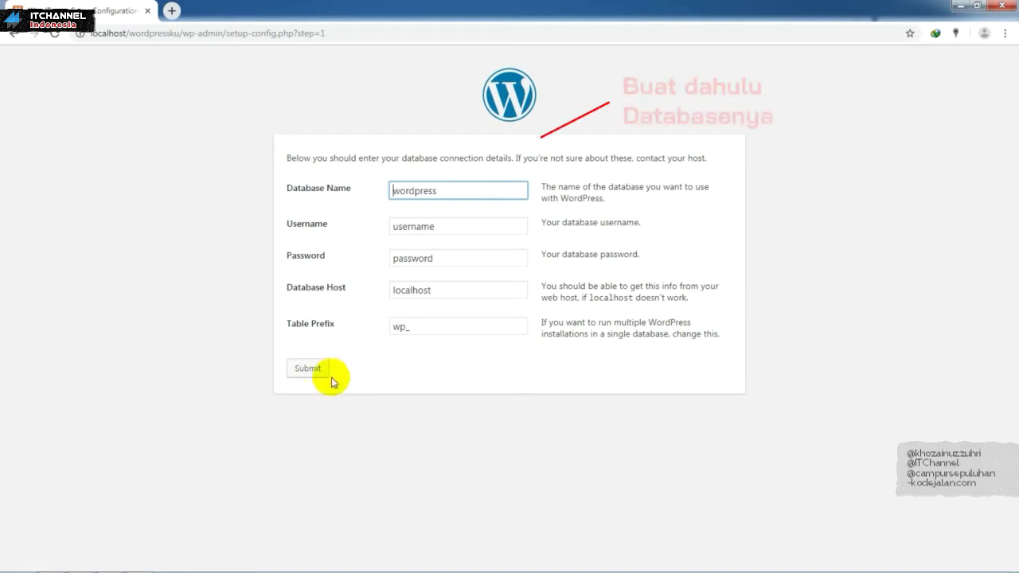
Step: Review the default database fields, including Database Name wordpress and host localhost, then open a new tab
left_click_drag(447, 191, 384, 188)
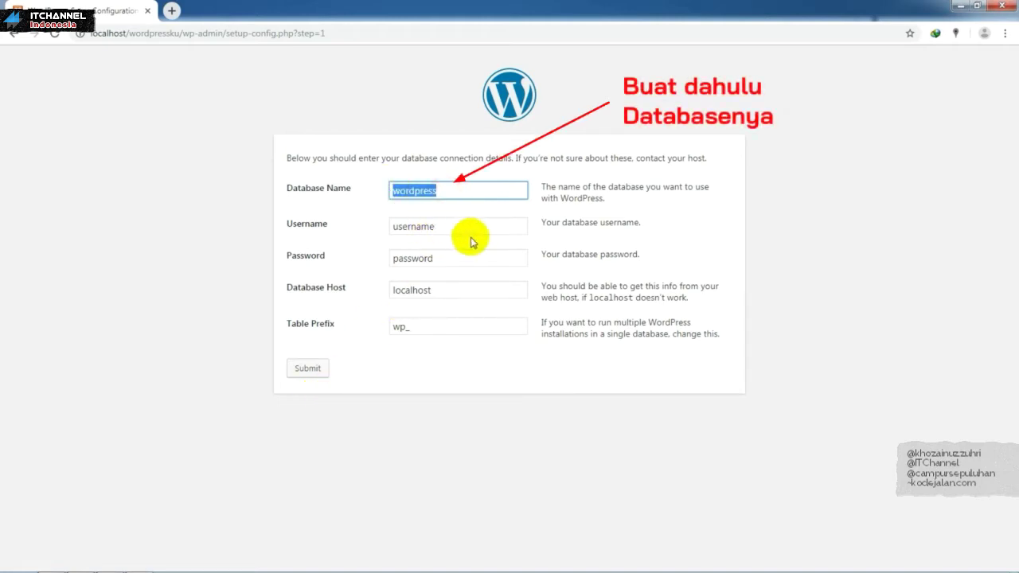
left_click_drag(468, 228, 386, 227)
left_click_drag(451, 259, 376, 257)
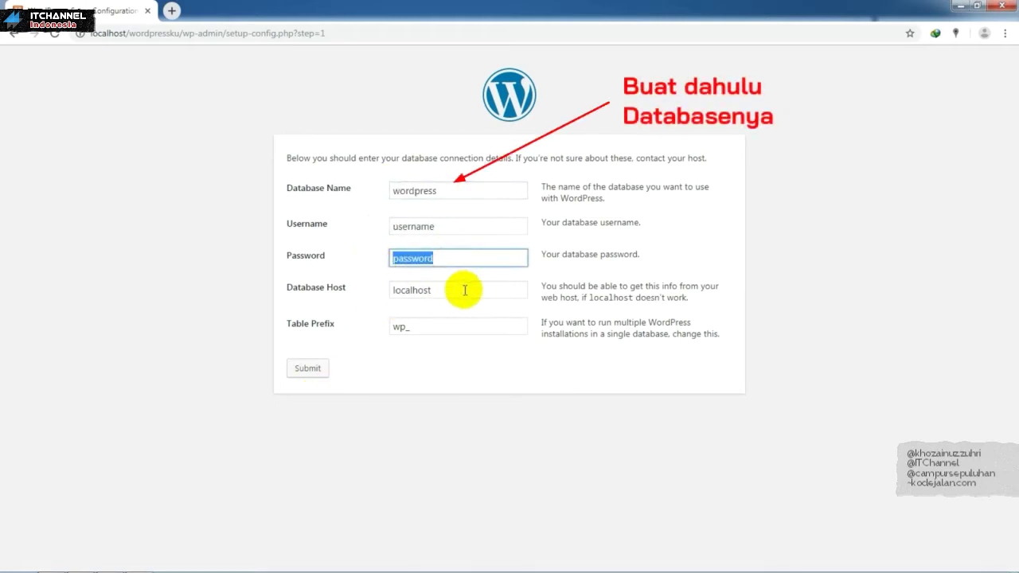
left_click_drag(461, 290, 388, 290)
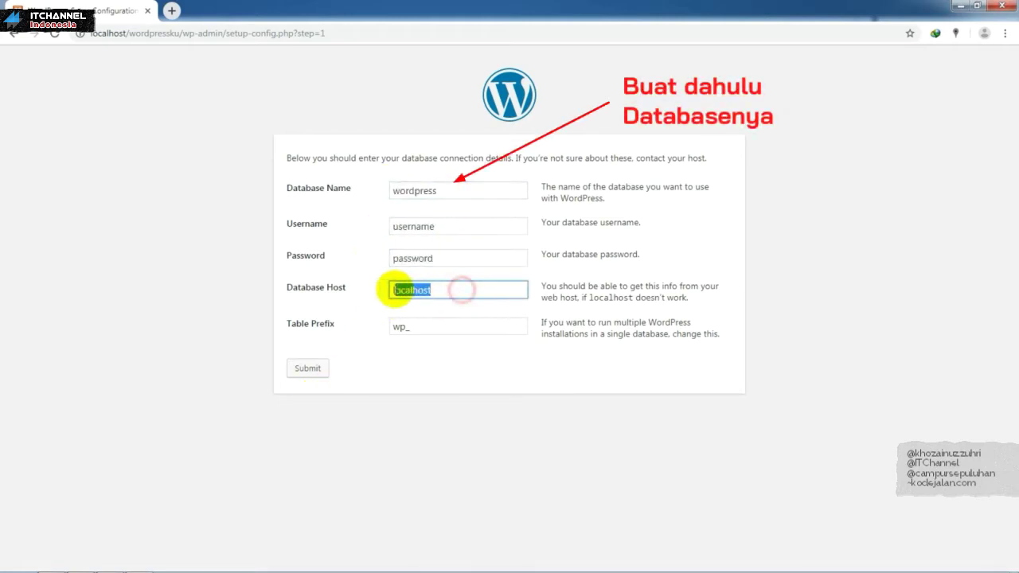
left_click(173, 10)
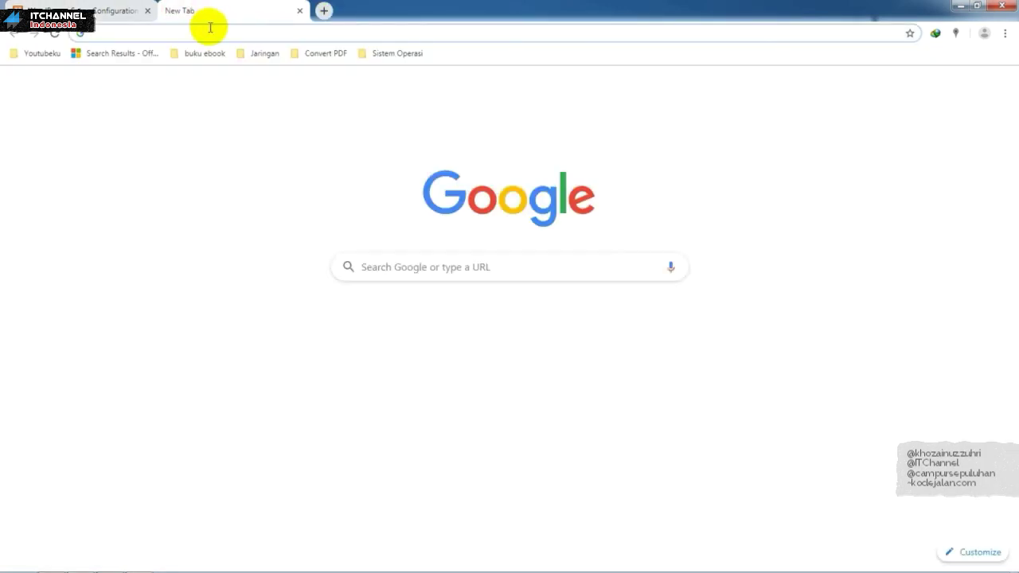
Step: Go to localhost/phpmyadmin in the new tab
type("local")
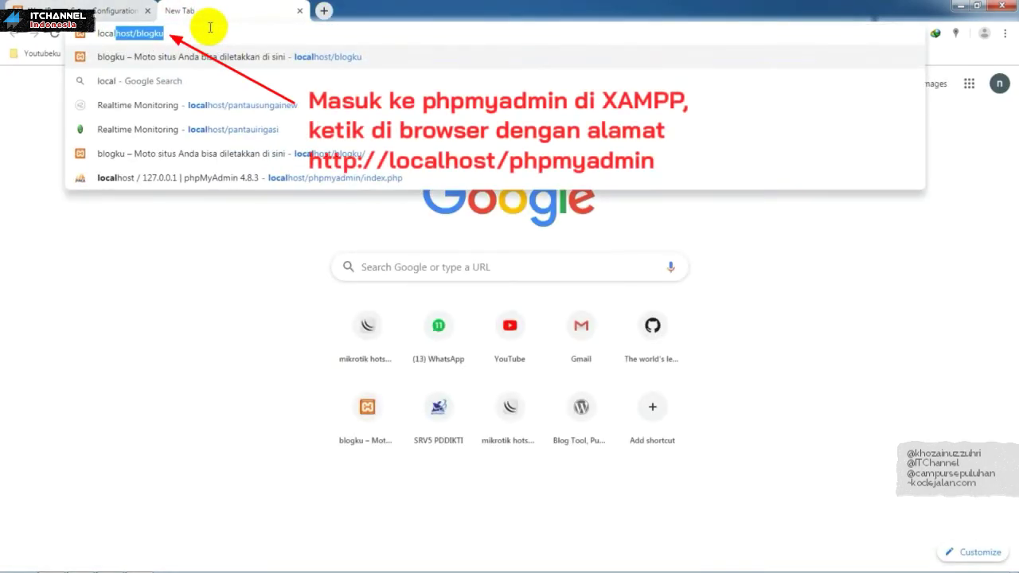
type("hos")
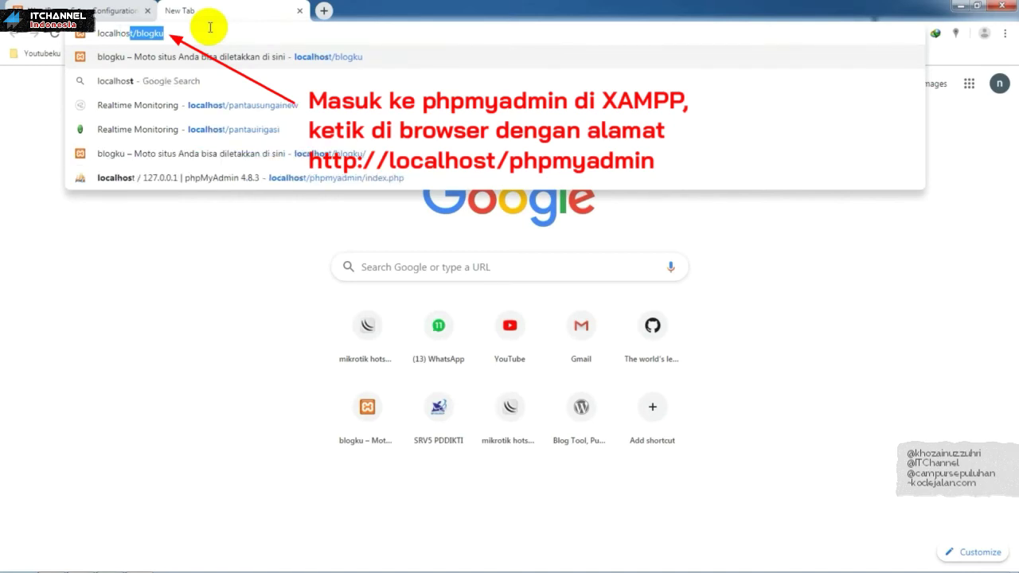
type("y")
key("BackSpace")
type("t/")
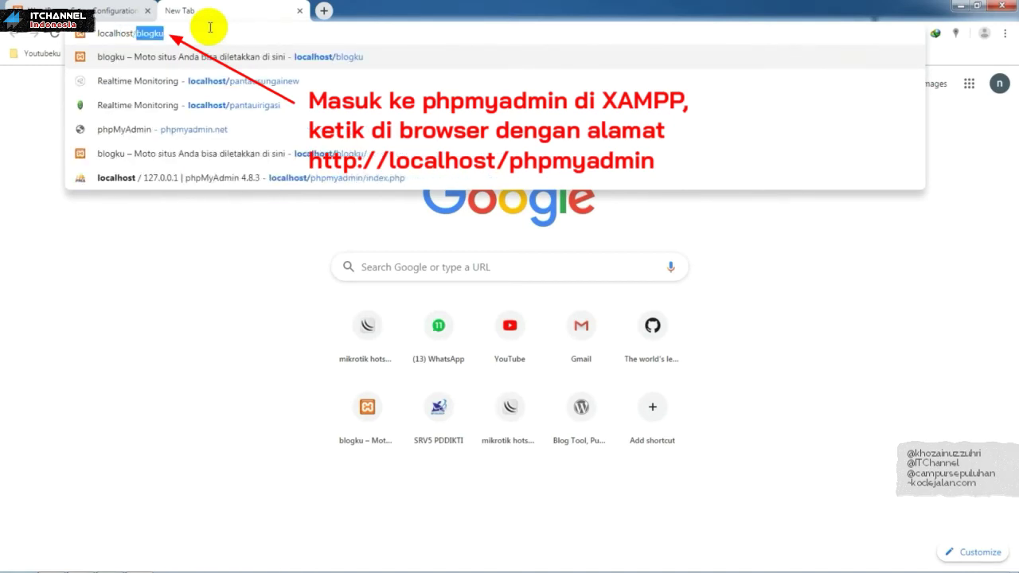
type("phpmyadmin")
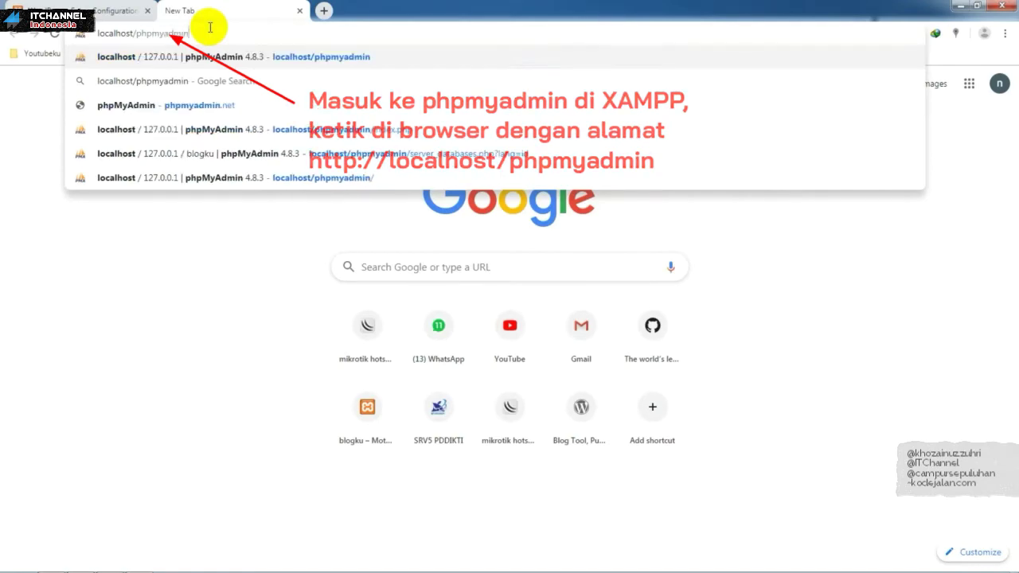
key("Return")
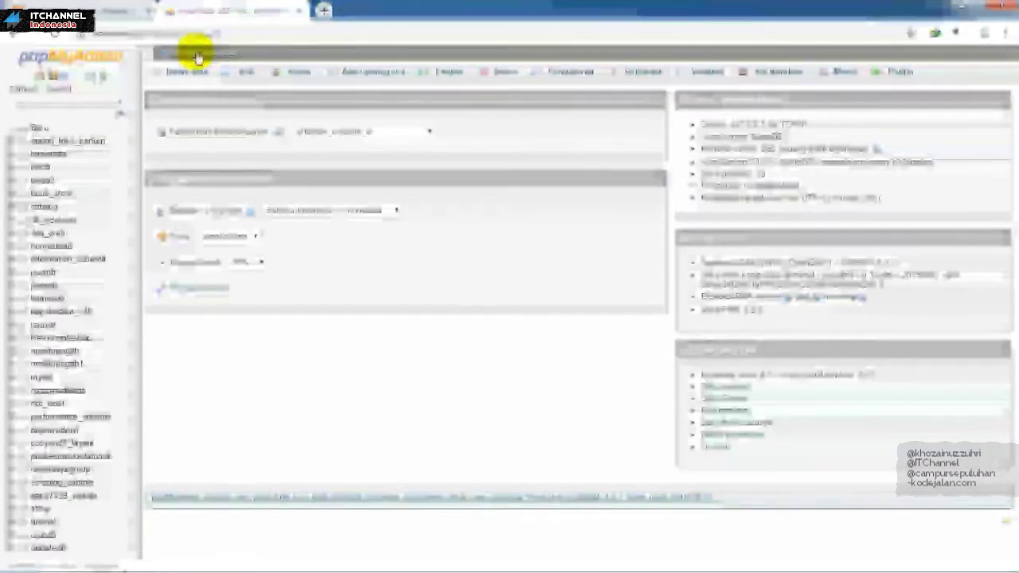
Step: Create an empty database named wordpressku from the Databases page and open it
left_click(193, 72)
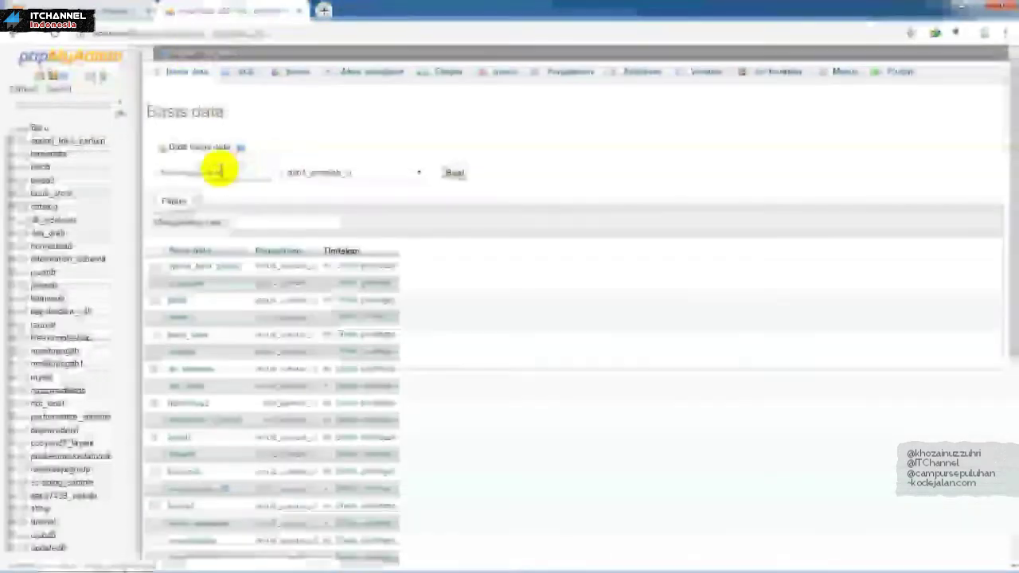
left_click(217, 170)
type("lar")
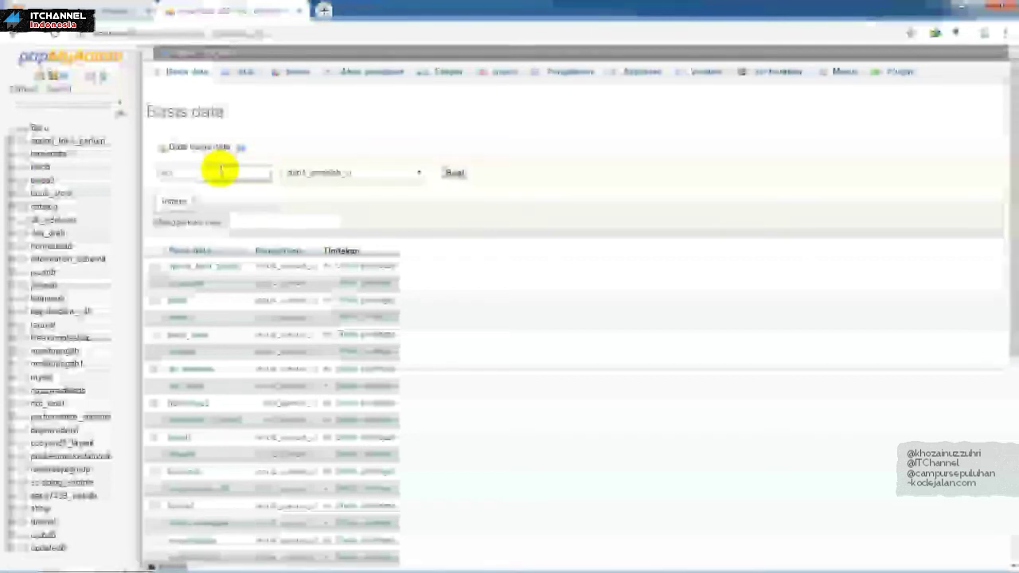
type("avel_crud")
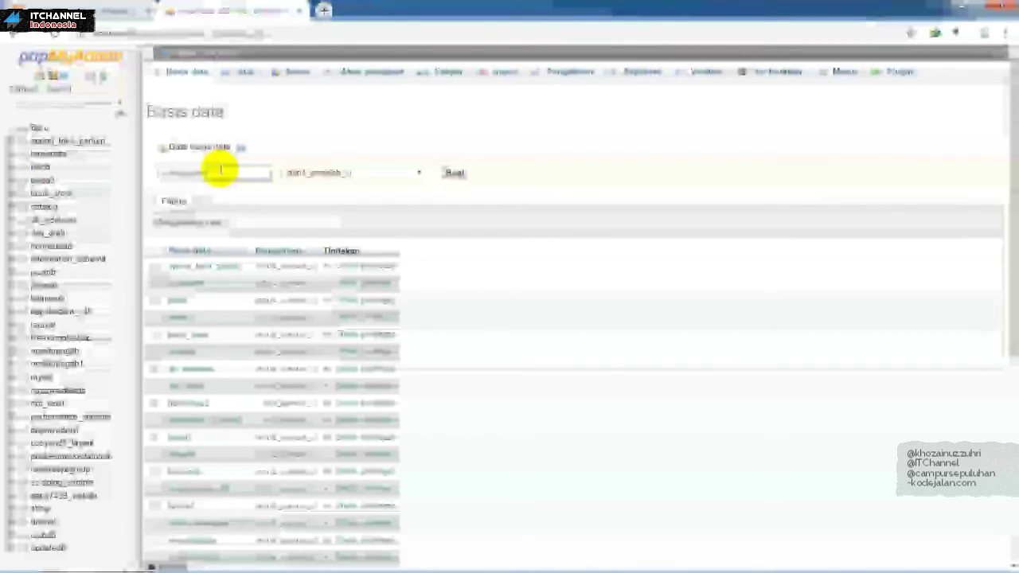
left_click(454, 172)
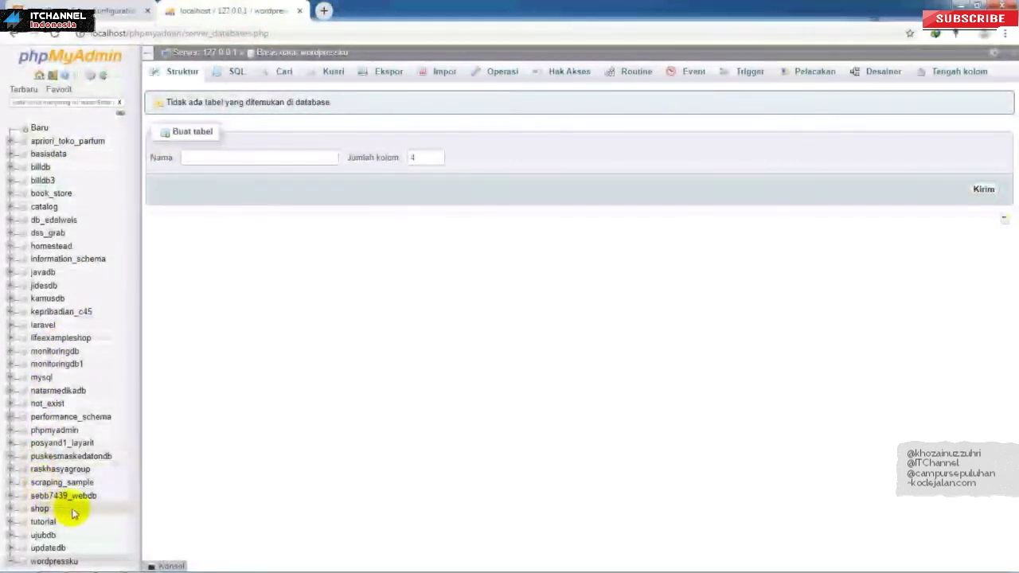
left_click(54, 562)
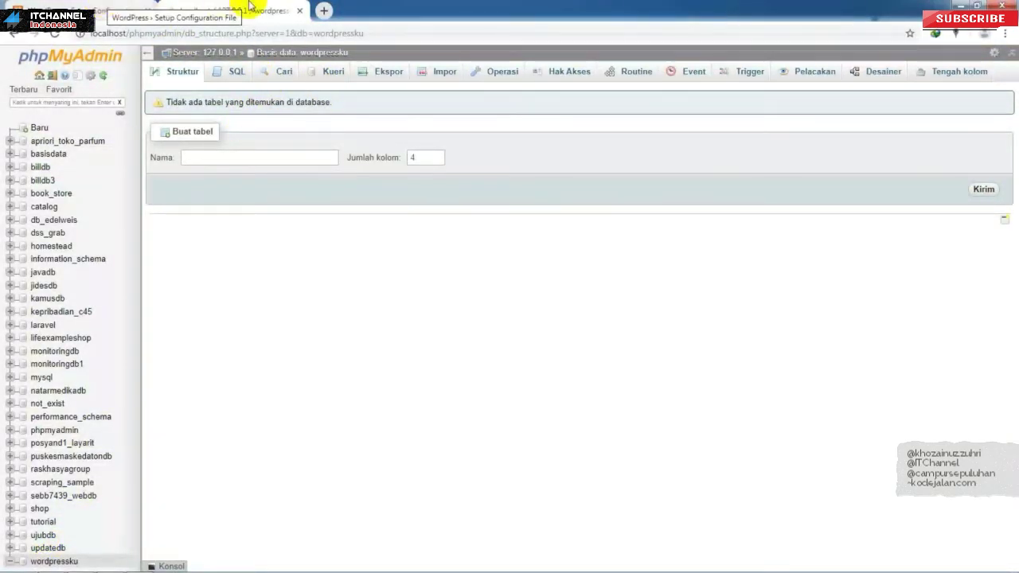
Step: Change the Database Name to wordpressku, checking the empty database in phpMyAdmin
left_click(111, 8)
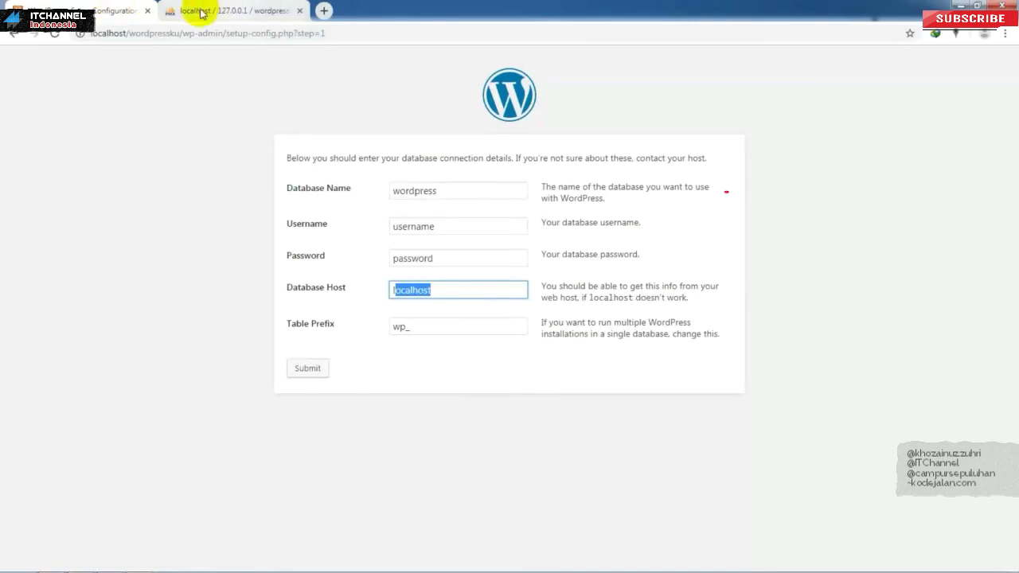
left_click(440, 191)
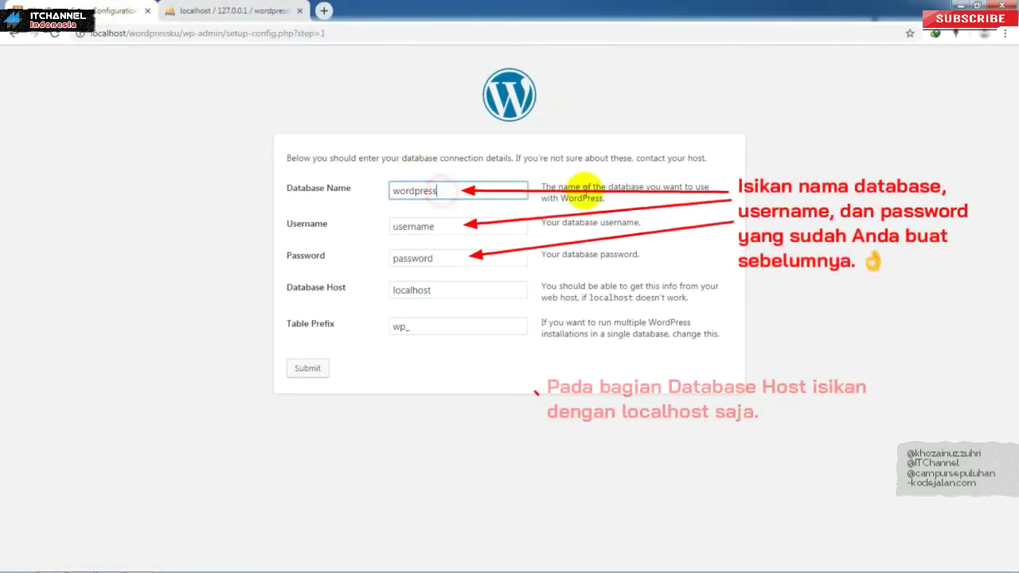
type("ku")
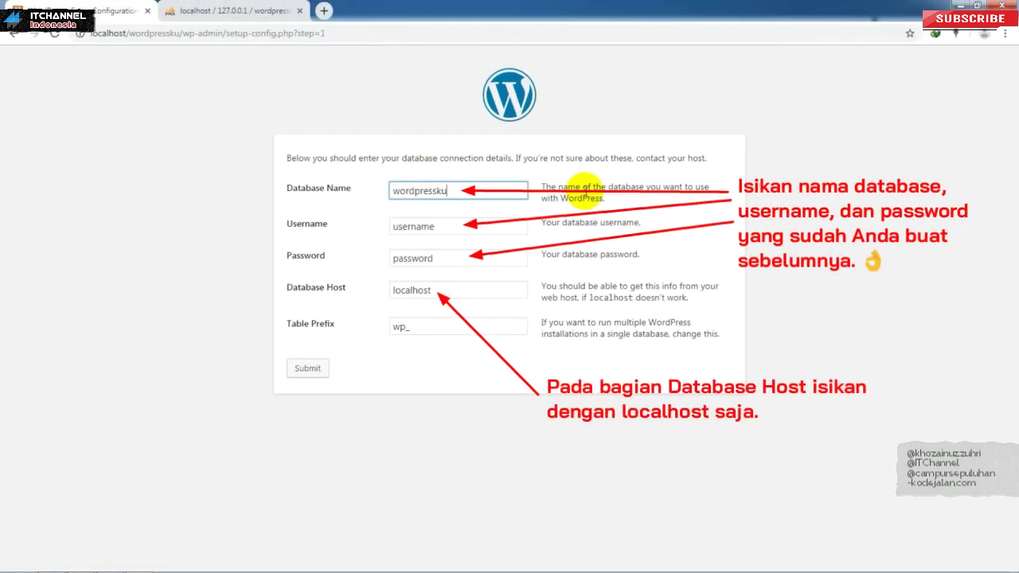
left_click_drag(469, 191, 296, 190)
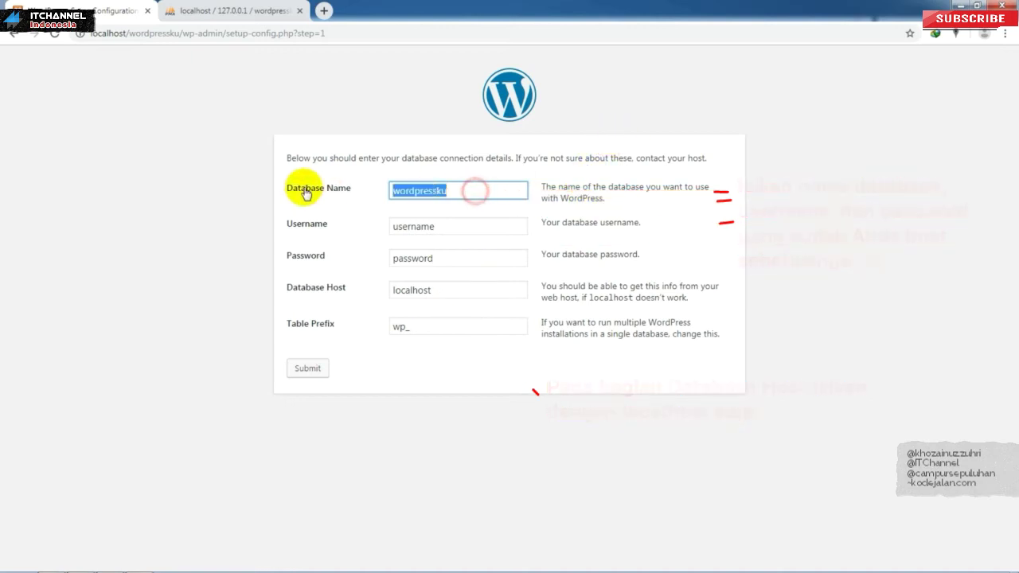
left_click(230, 10)
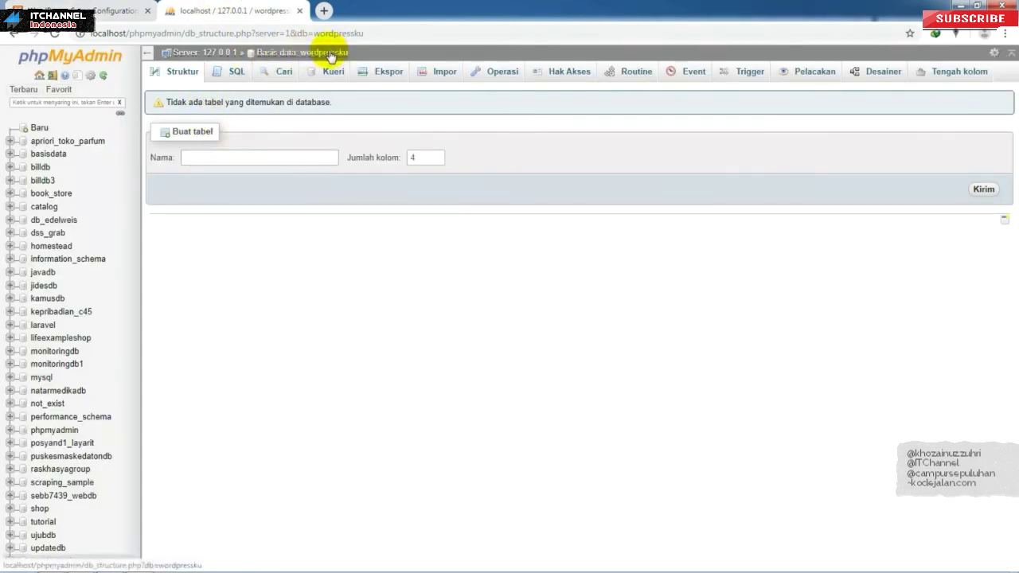
left_click(123, 6)
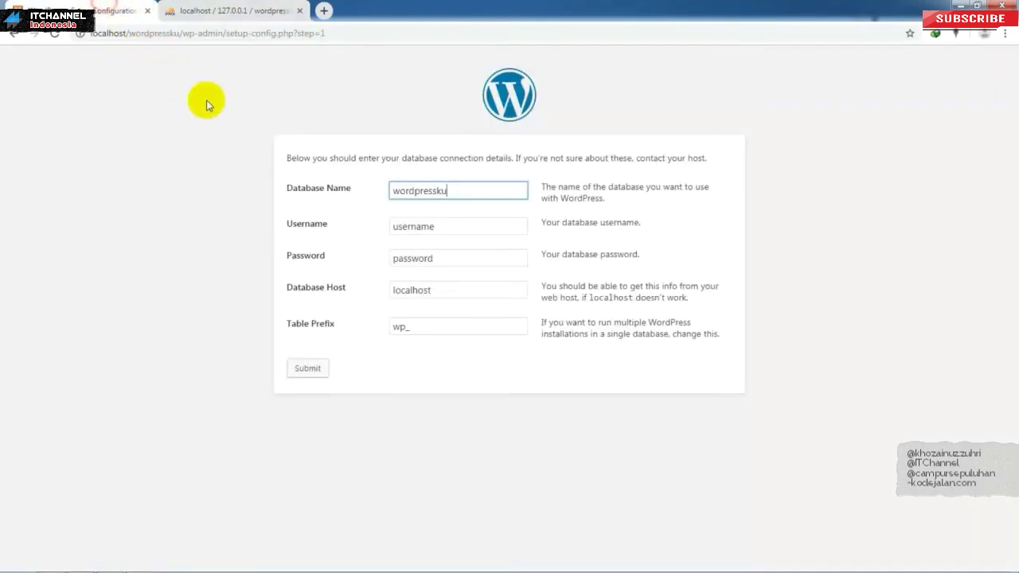
Step: Set the Username to root after checking wordpressku's users list in phpMyAdmin
left_click(465, 230)
left_click(212, 9)
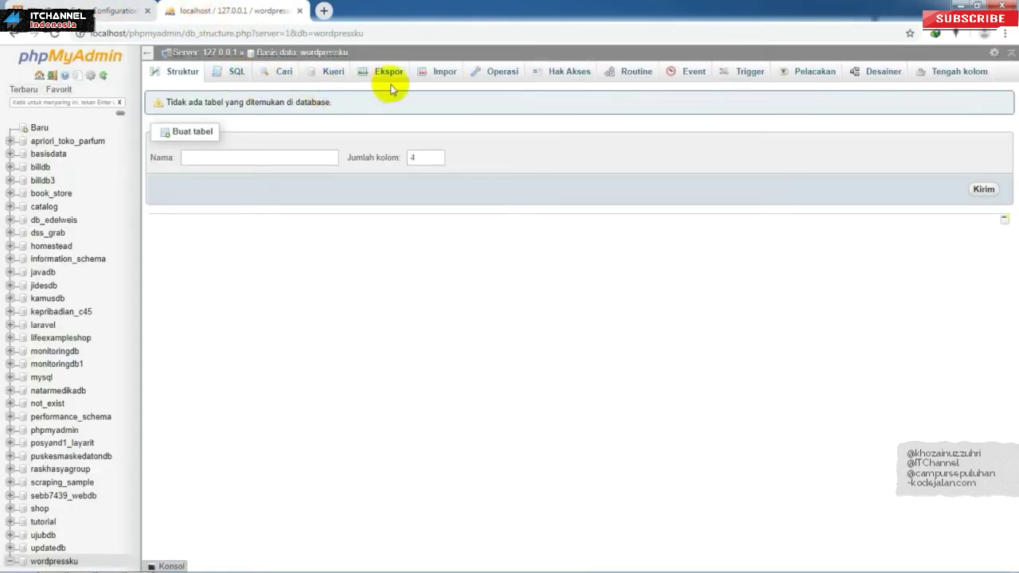
left_click(561, 70)
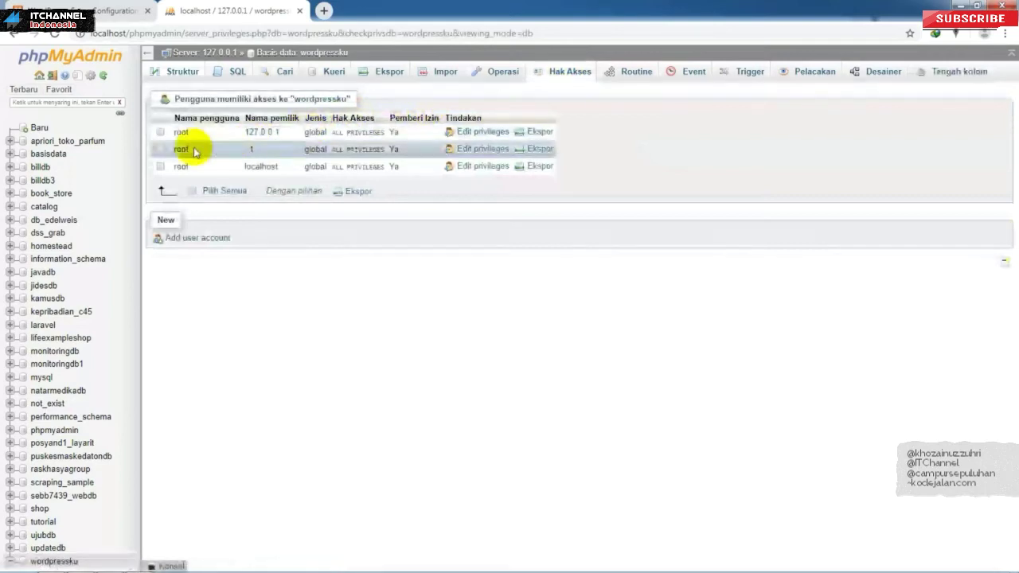
left_click(89, 6)
double_click(467, 227)
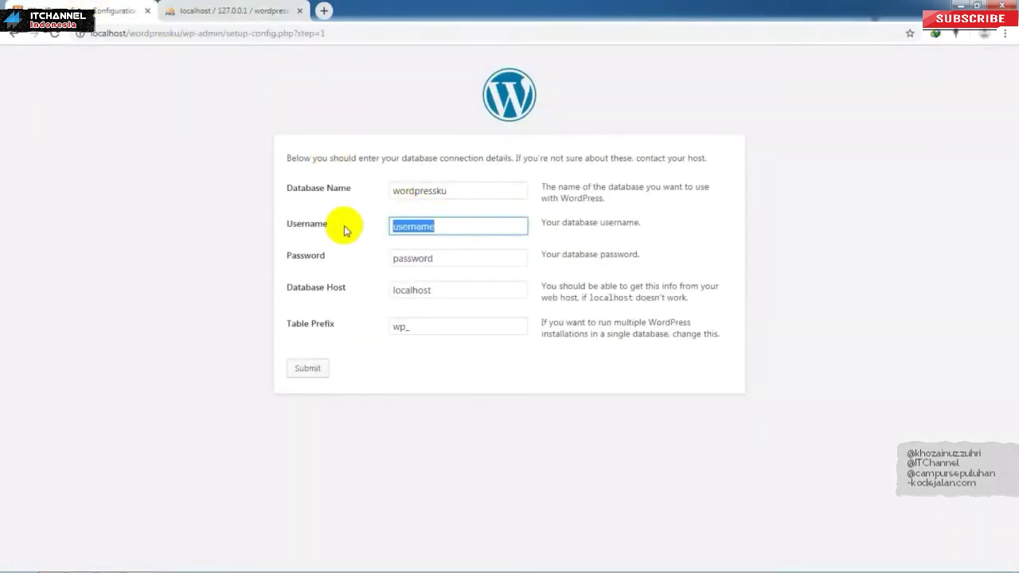
type("root")
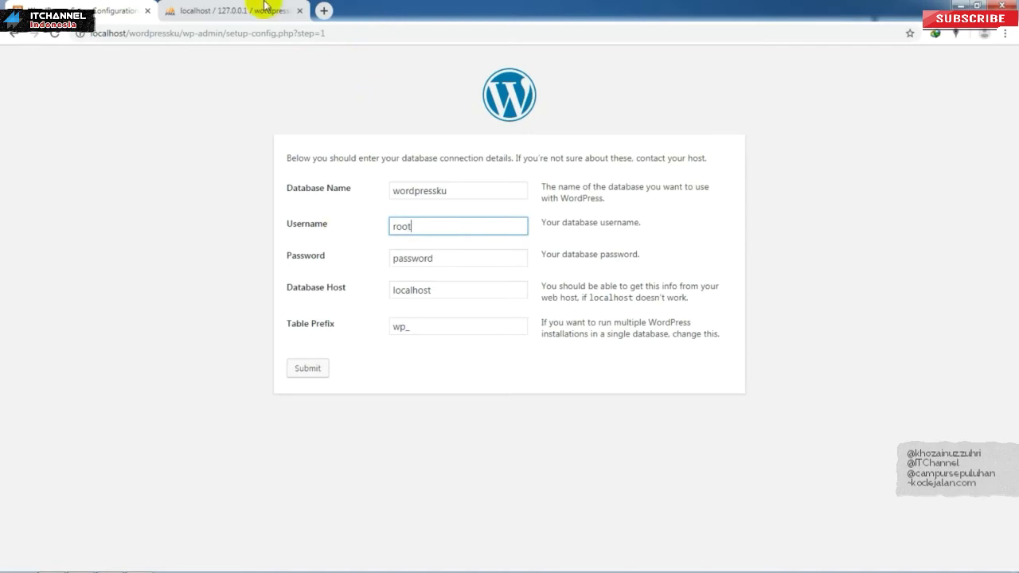
left_click(257, 9)
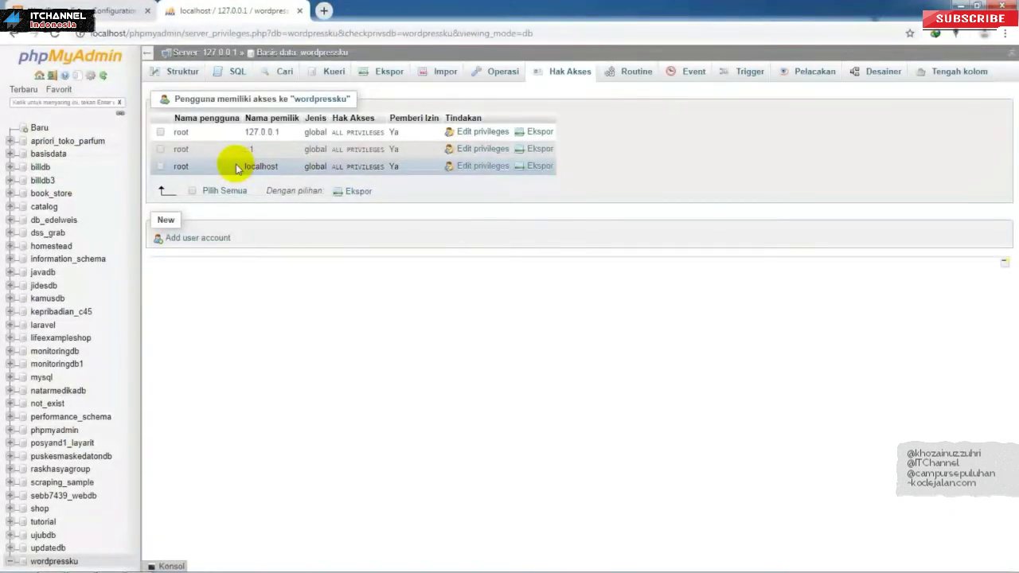
Step: Clear the Password, keep host localhost and prefix wp_, and submit the connection details
left_click(120, 11)
left_click_drag(450, 259, 375, 246)
left_click(451, 260)
left_click_drag(469, 257, 326, 261)
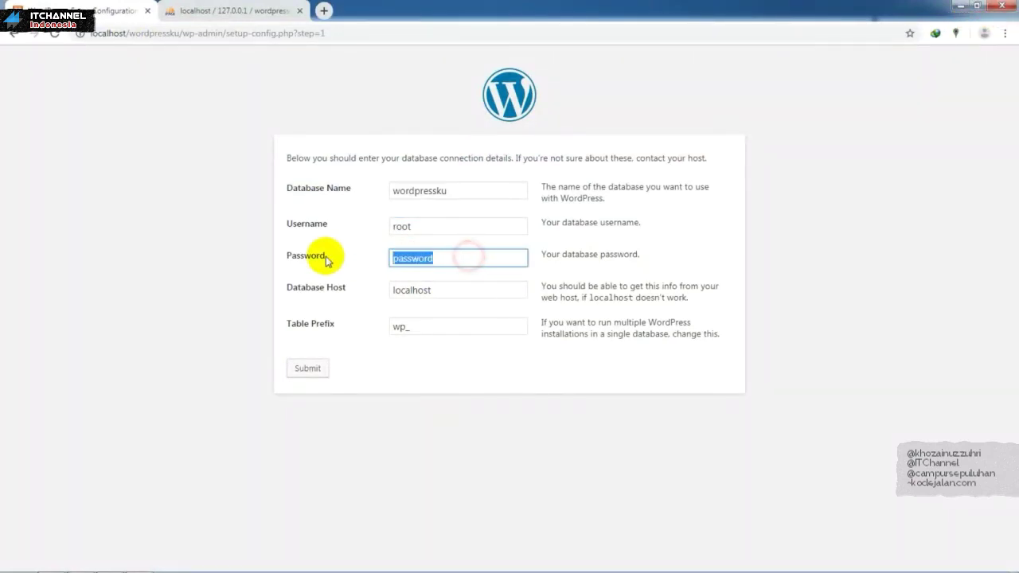
key("BackSpace")
left_click(436, 288)
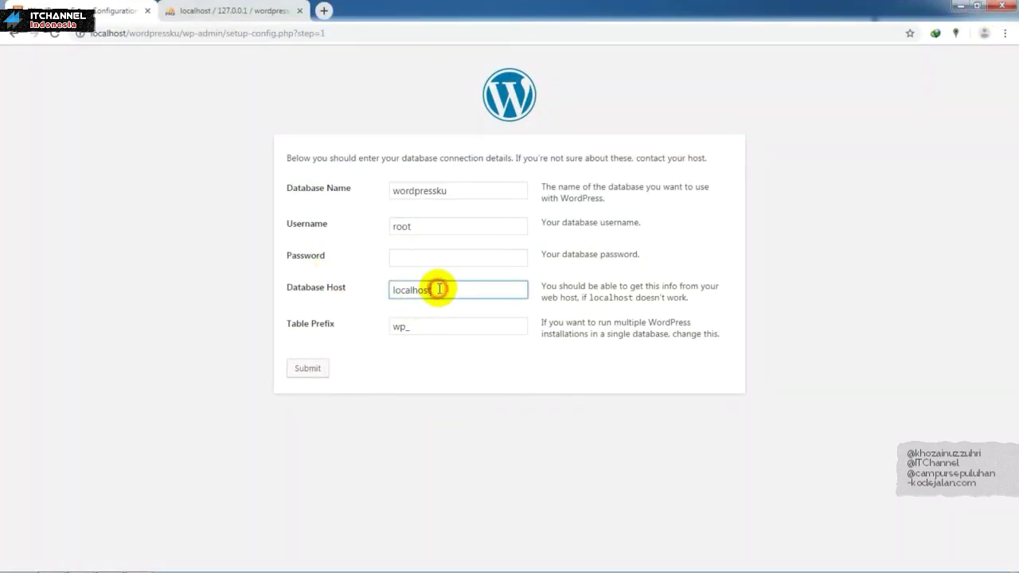
left_click(425, 332)
left_click(339, 421)
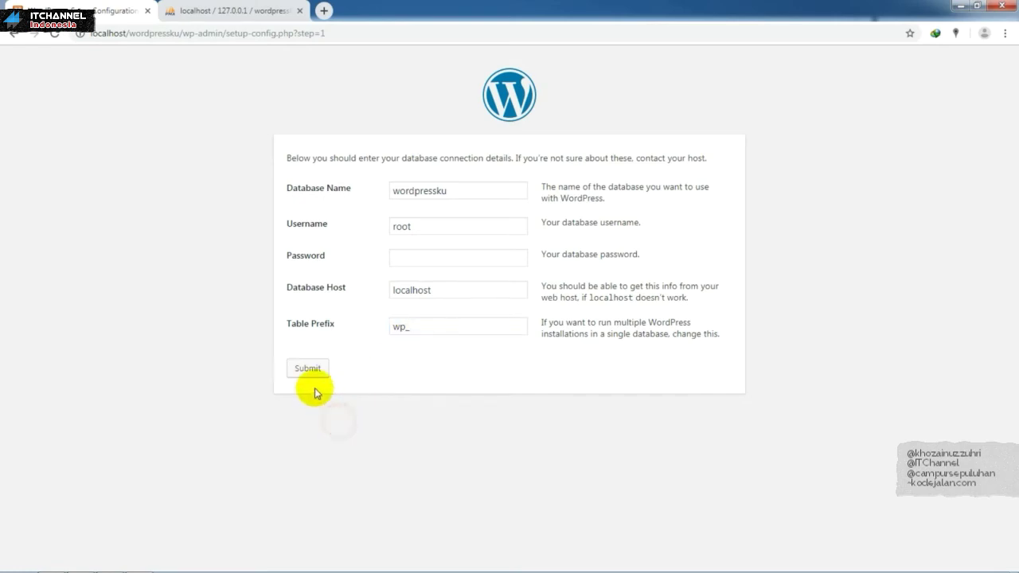
left_click(313, 374)
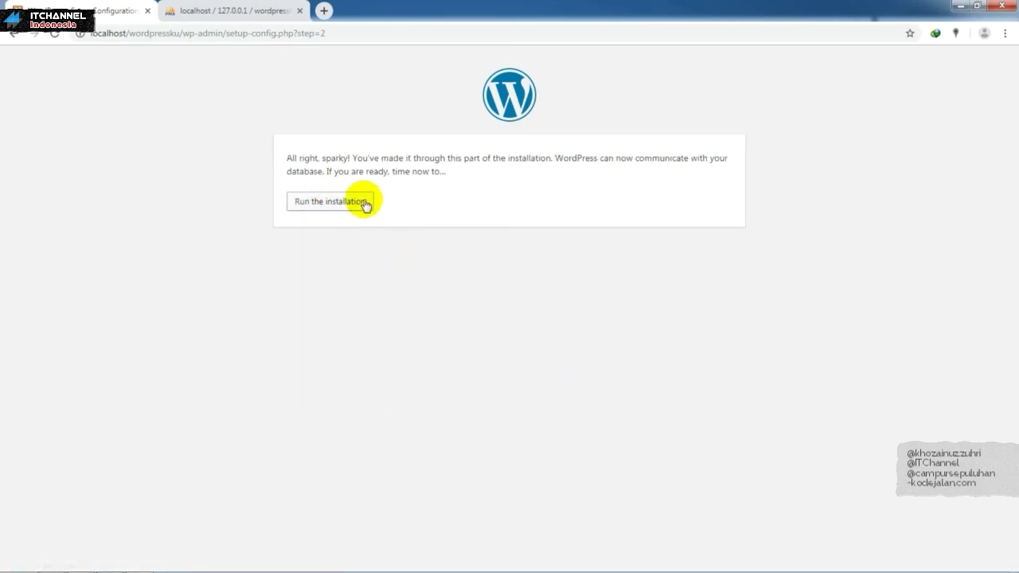
Step: Run the installation and enter admin username admin with a chosen password
left_click(365, 203)
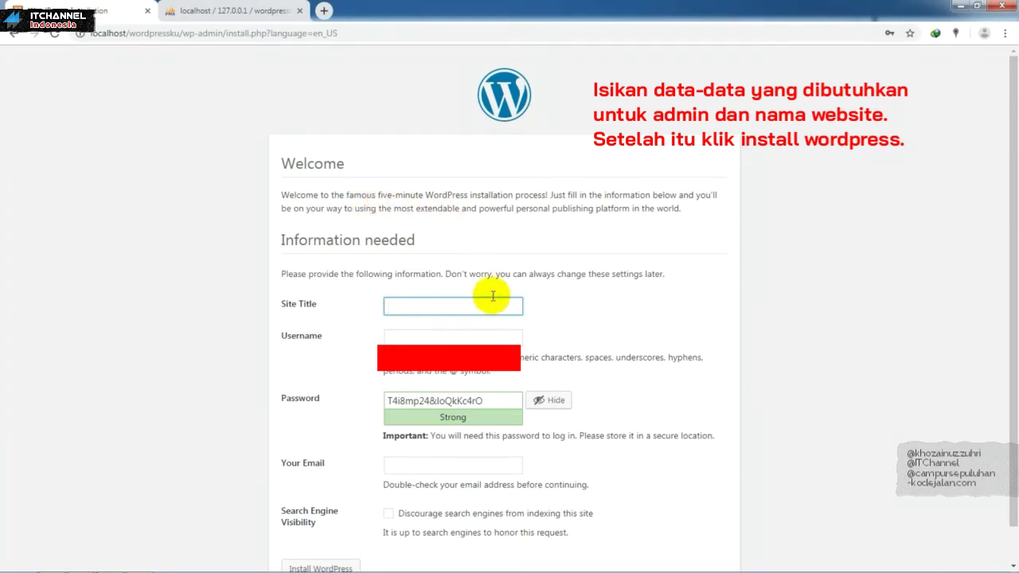
scroll(1007, 159, "down", 1)
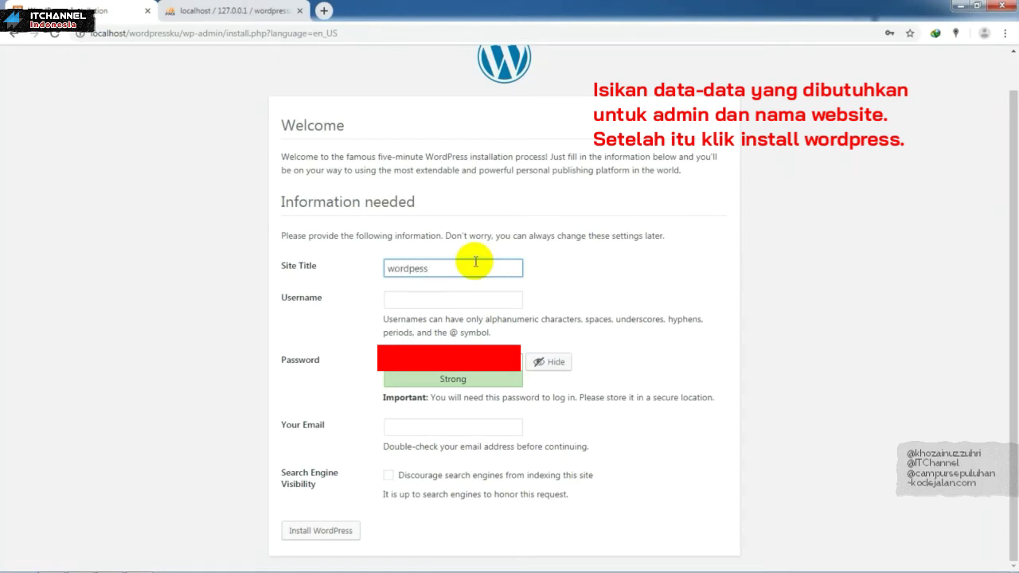
key("Tab")
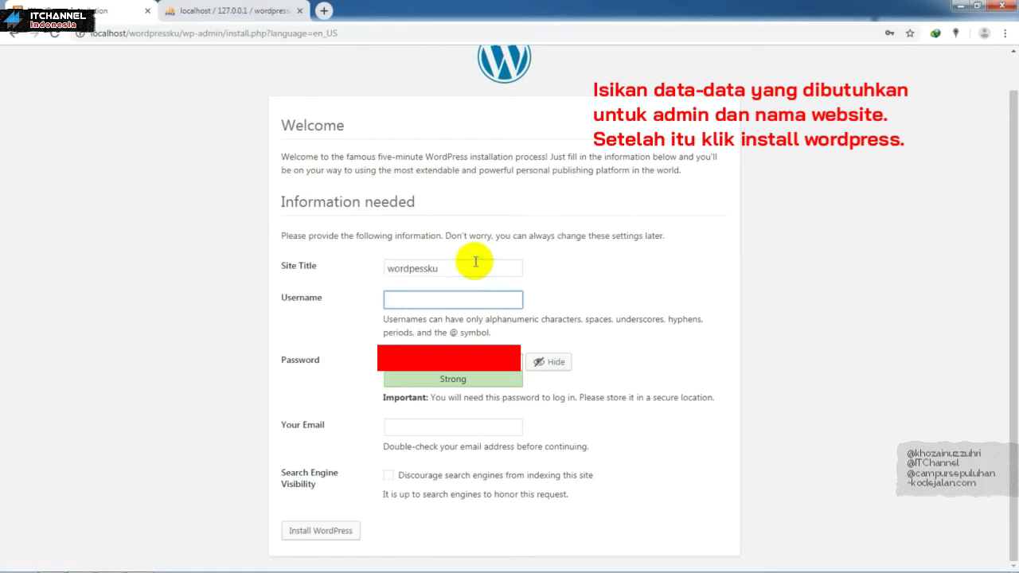
type("admin")
key("Tab")
type("admin")
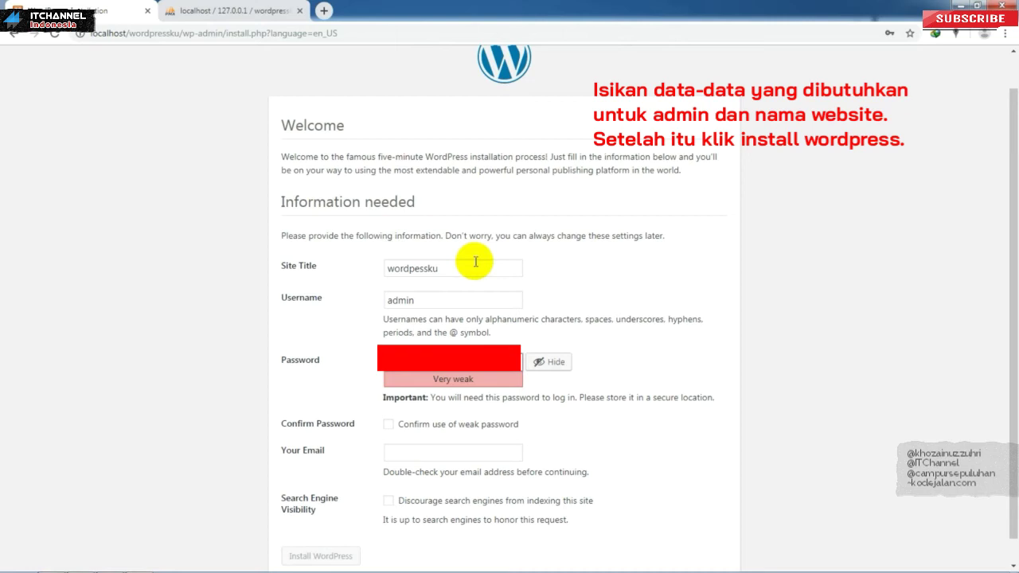
type("*")
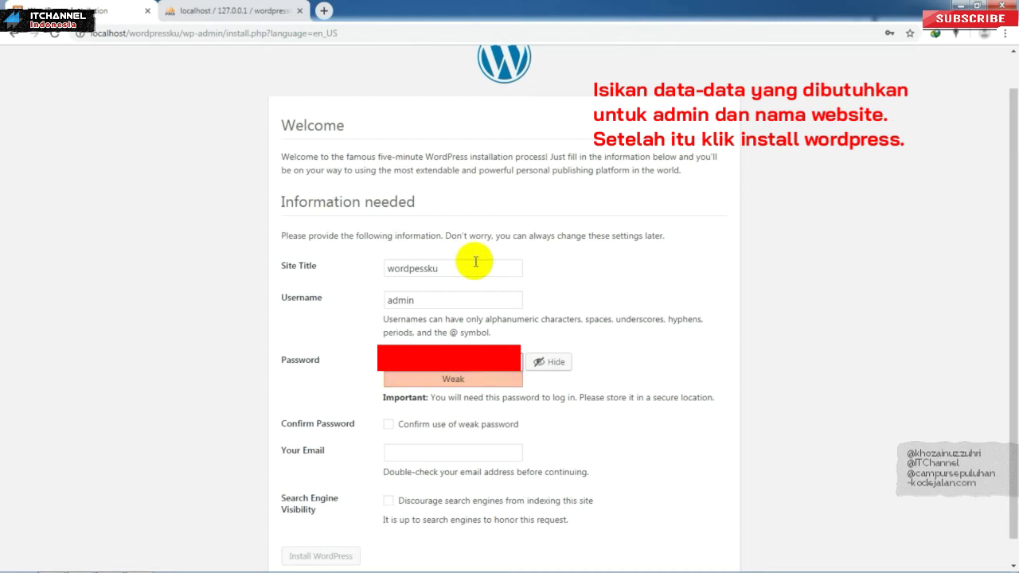
key("BackSpace")
key("BackSpace")
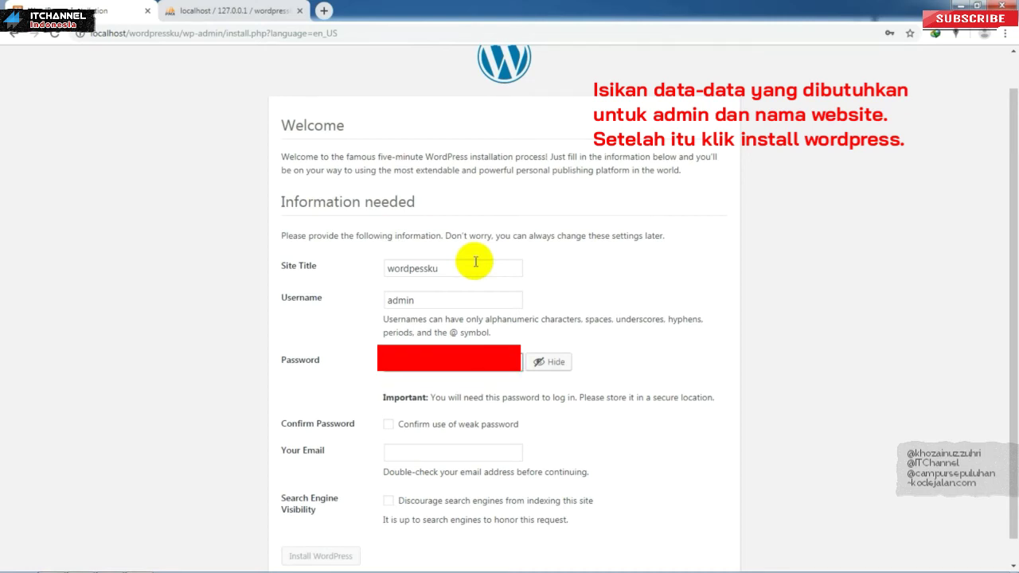
type("**")
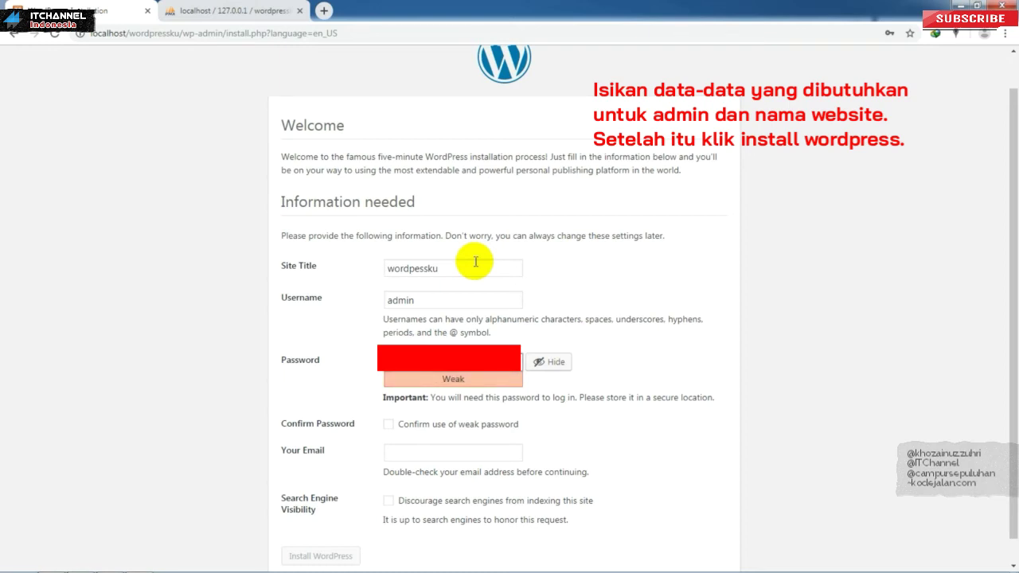
type("*")
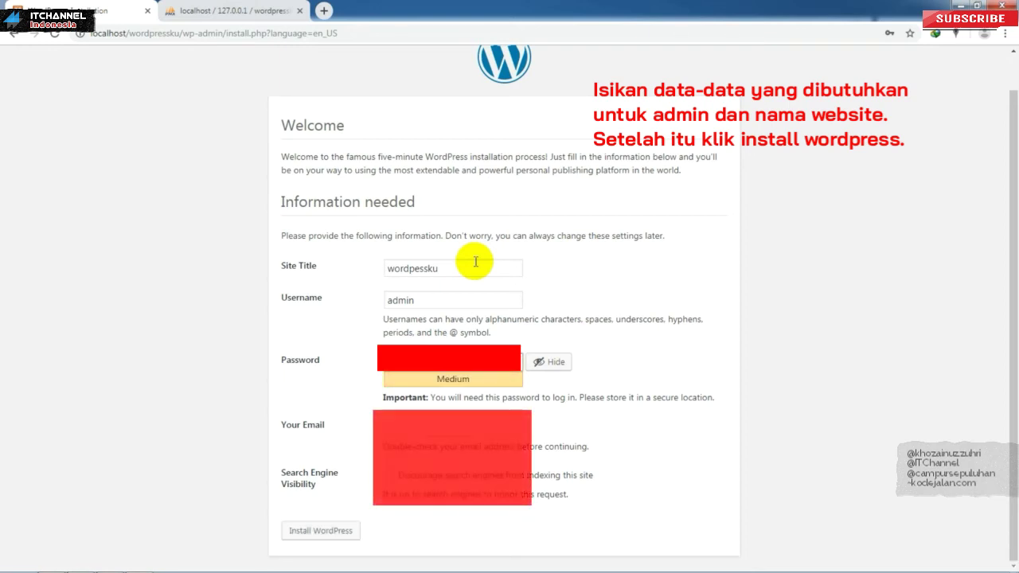
Step: Hide the password and fill in the admin e-mail, dismissing the autofill suggestions
key("Tab")
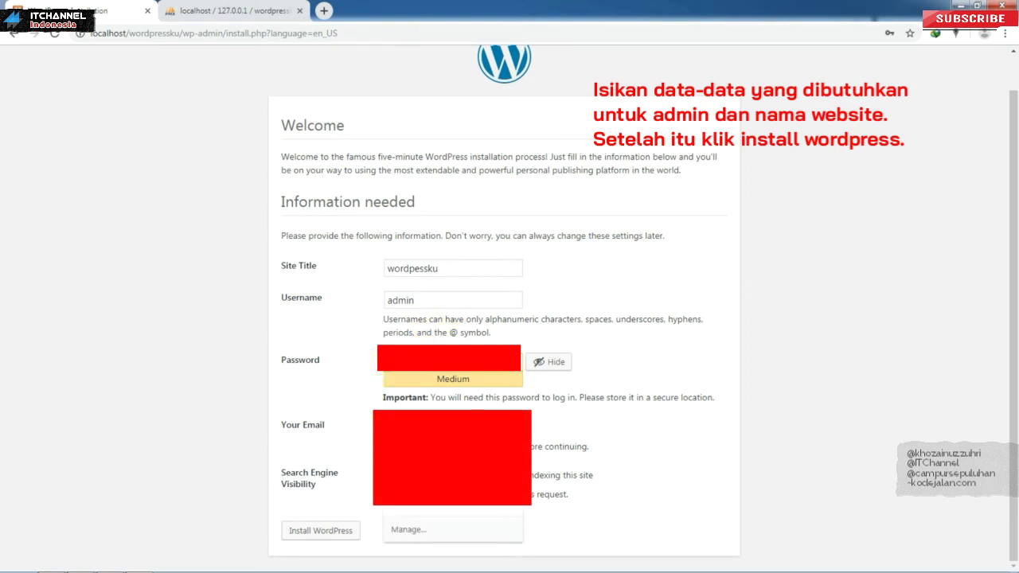
left_click(477, 458)
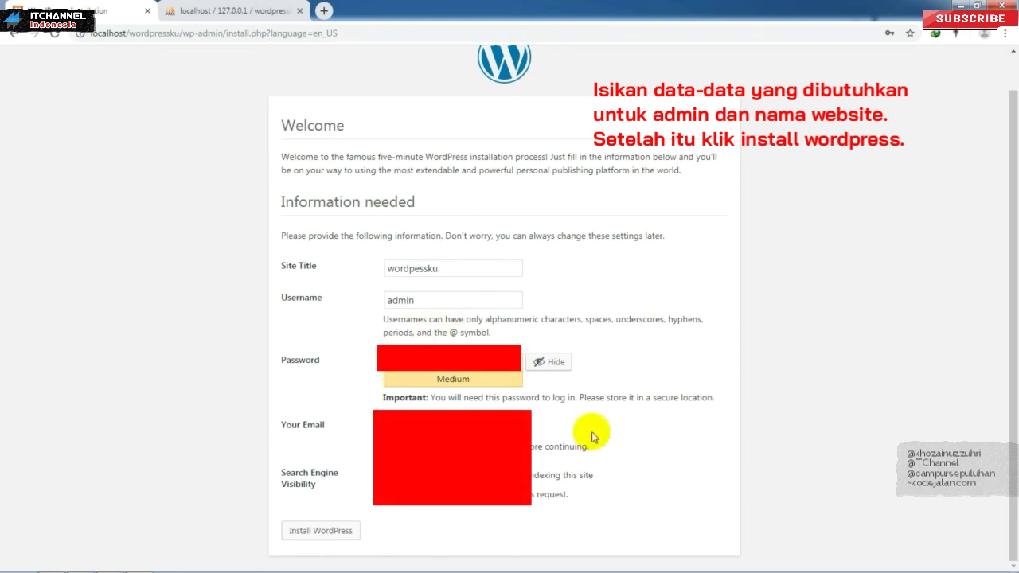
left_click(731, 413)
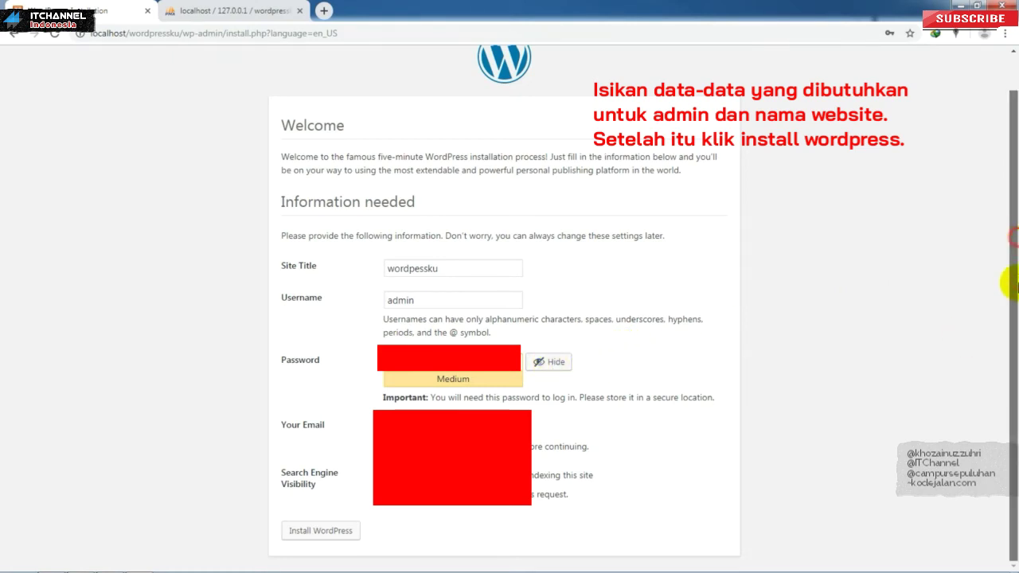
left_click(538, 362)
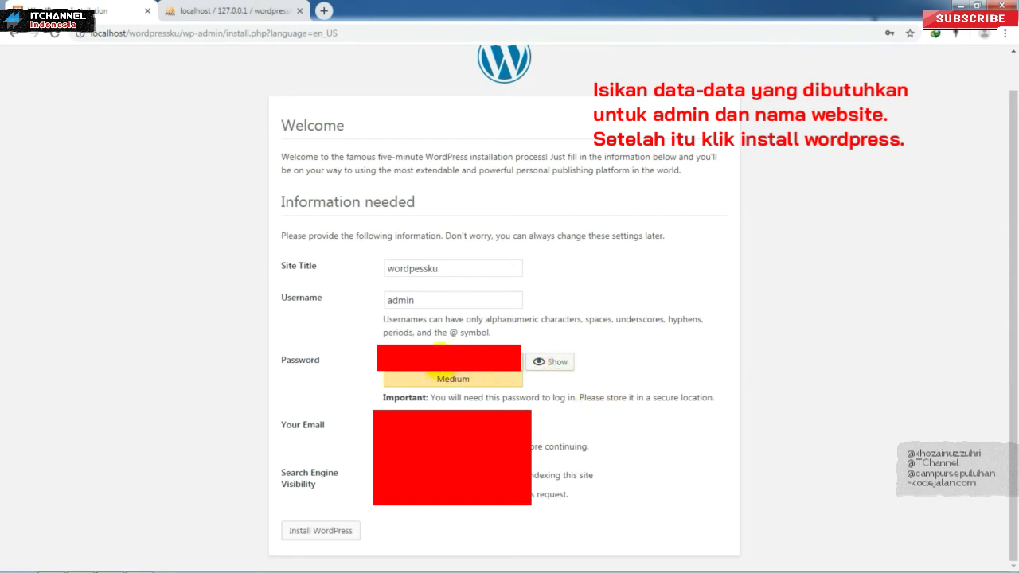
type("a")
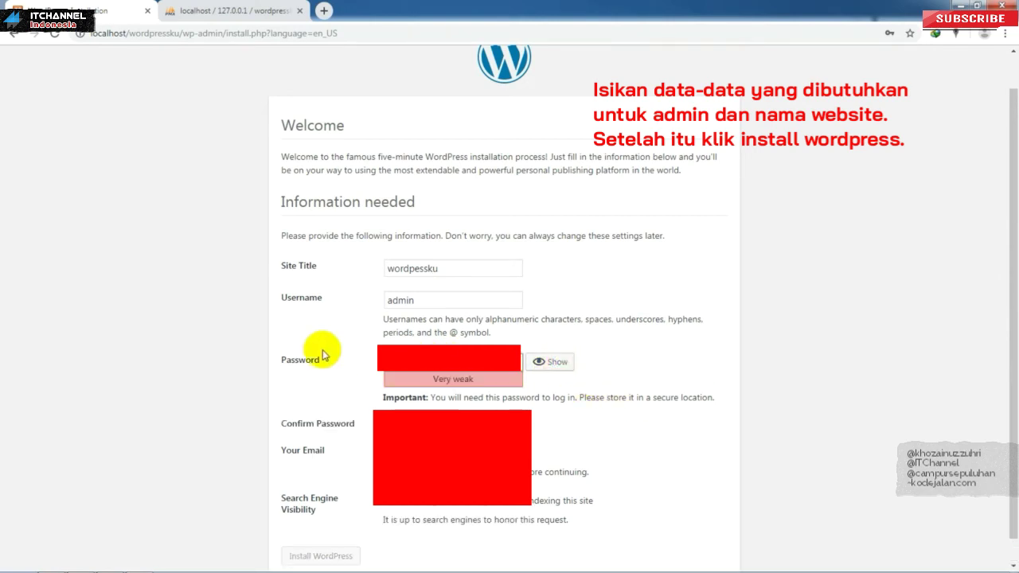
type("***")
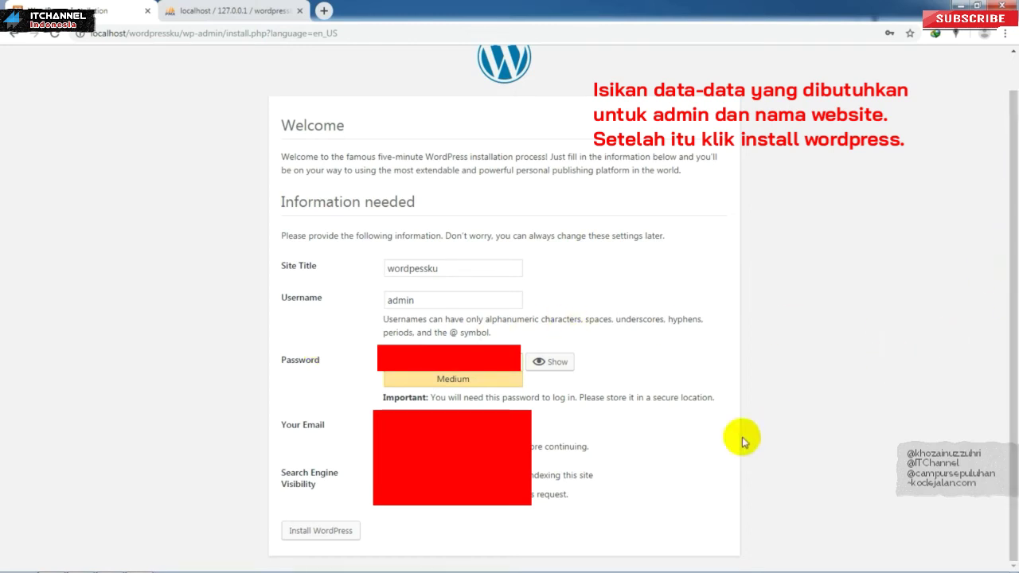
left_click(828, 451)
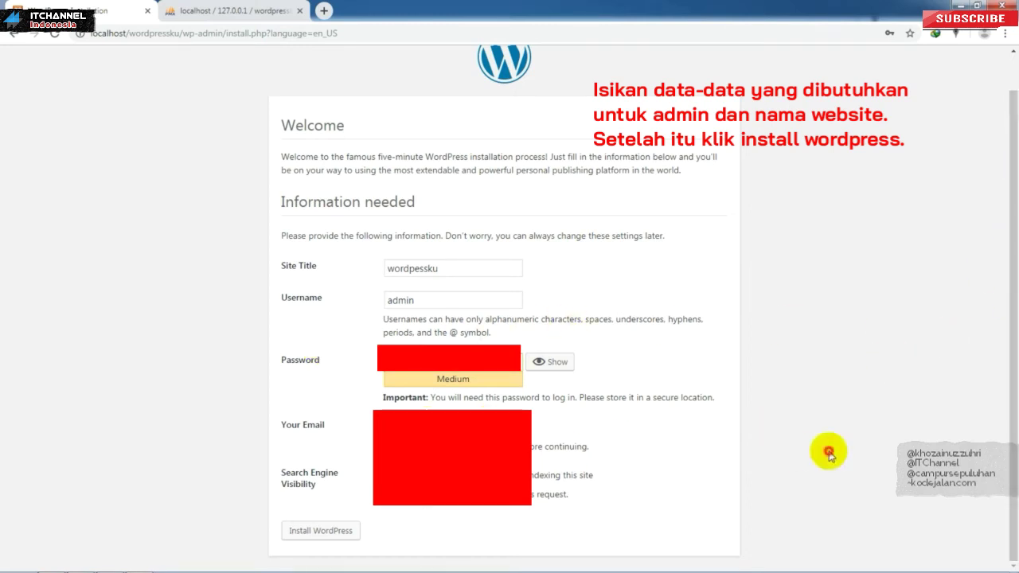
Step: Install WordPress, note username admin and its password, and continue to Log In
left_click(342, 527)
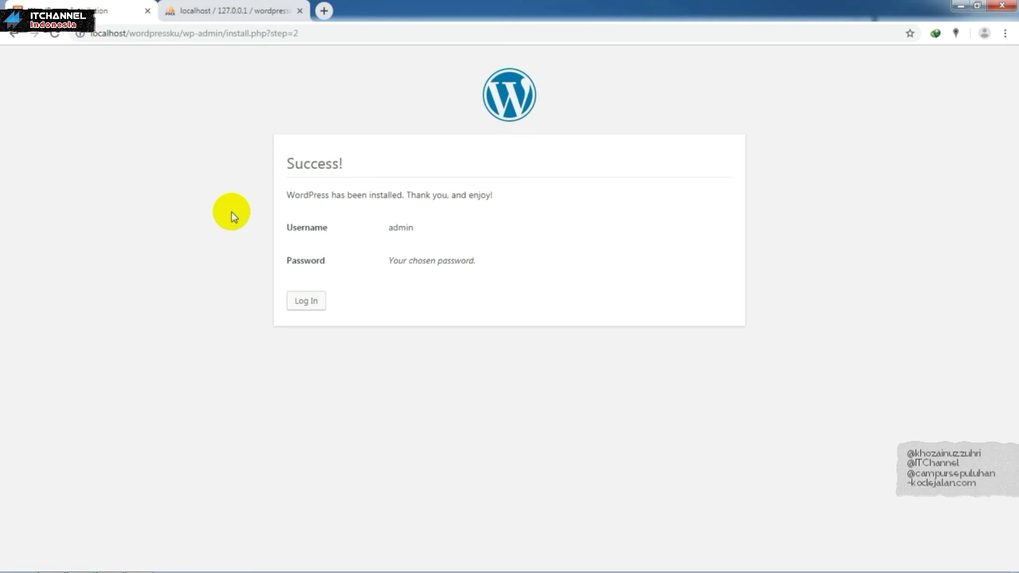
left_click_drag(387, 228, 455, 238)
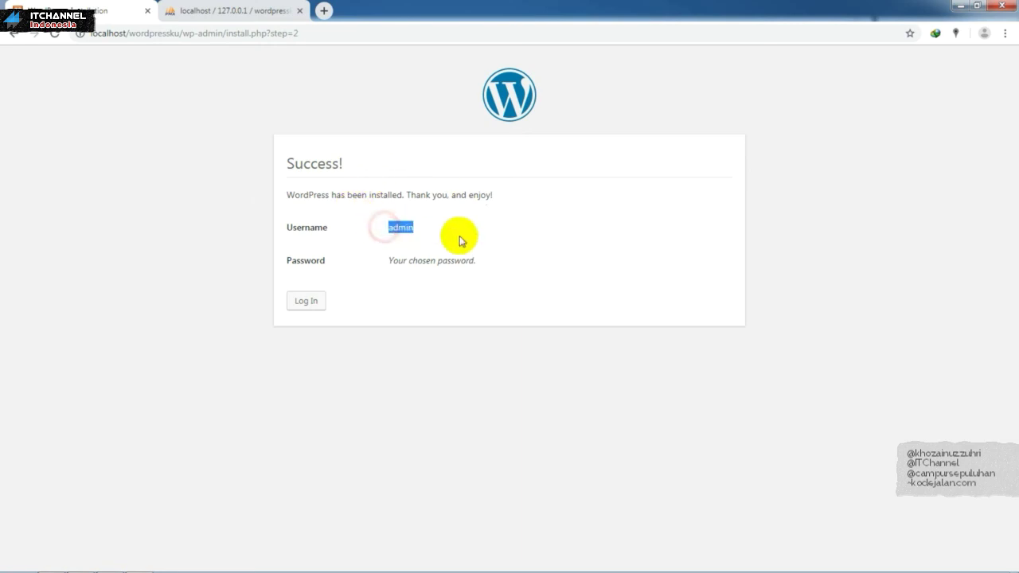
left_click_drag(388, 263, 498, 264)
left_click(305, 300)
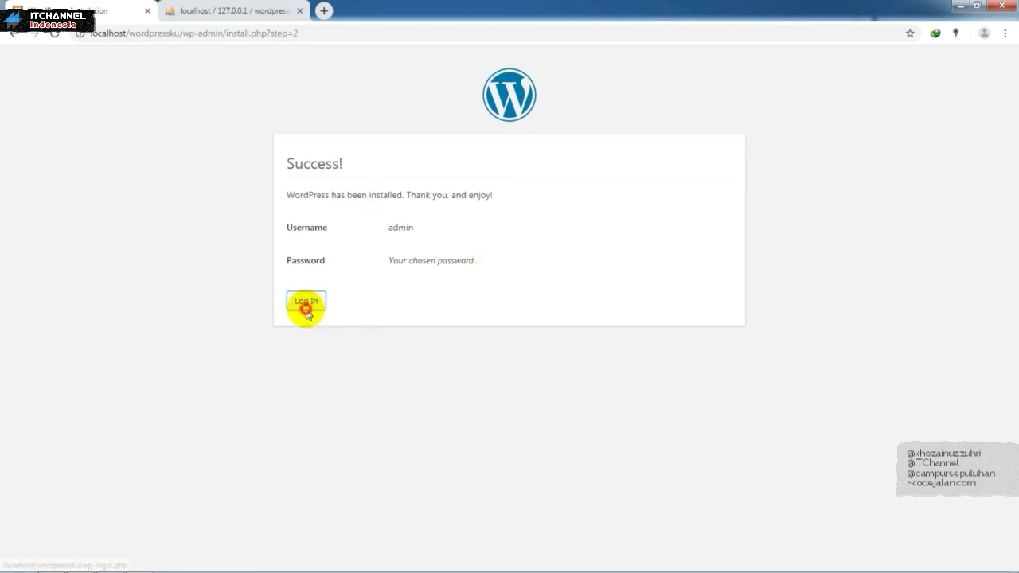
Step: Log in as admin with the saved autofill credentials and Remember Me ticked
left_click(528, 244)
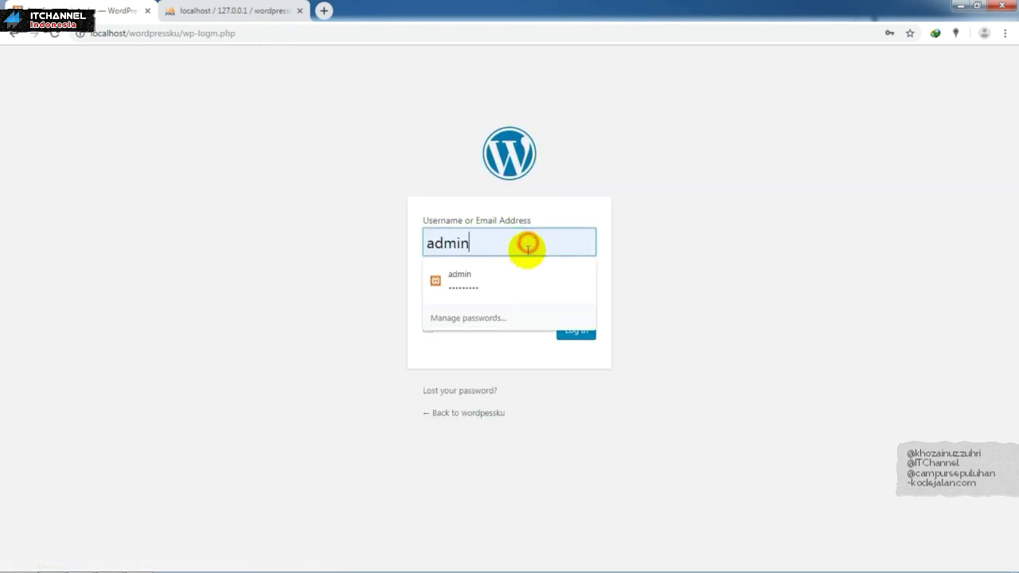
left_click(364, 345)
left_click_drag(506, 293, 319, 293)
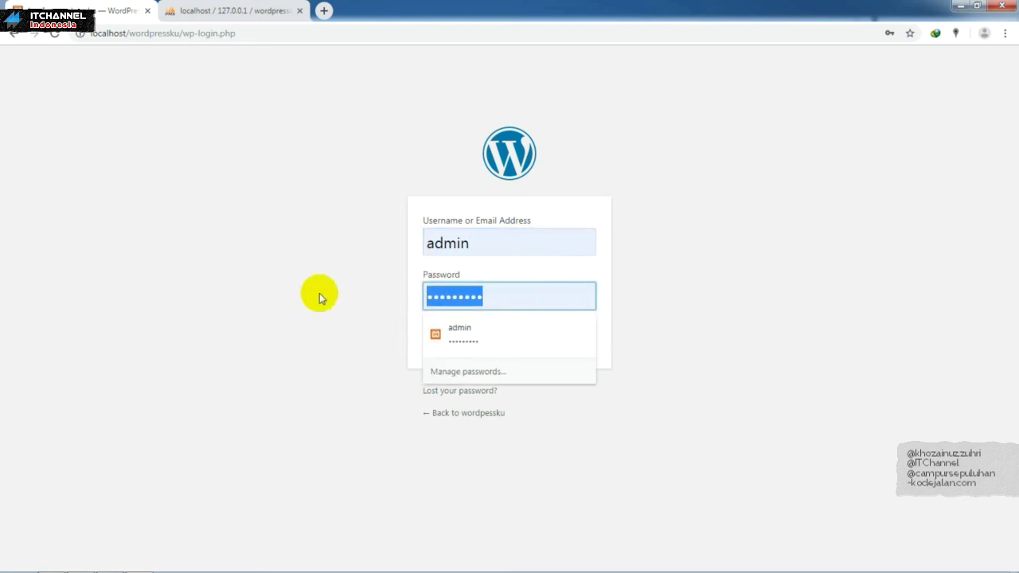
left_click(851, 340)
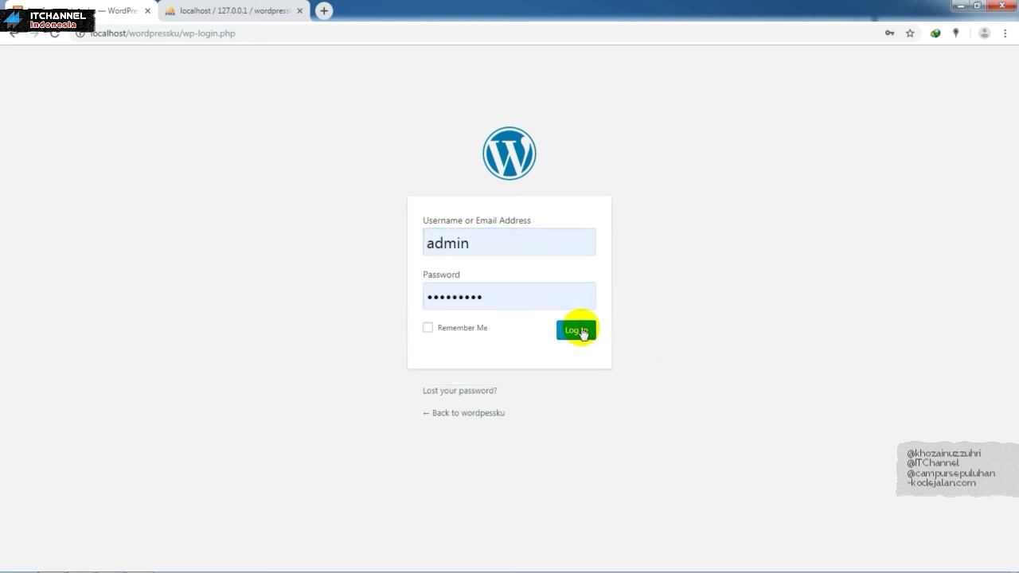
left_click(444, 330)
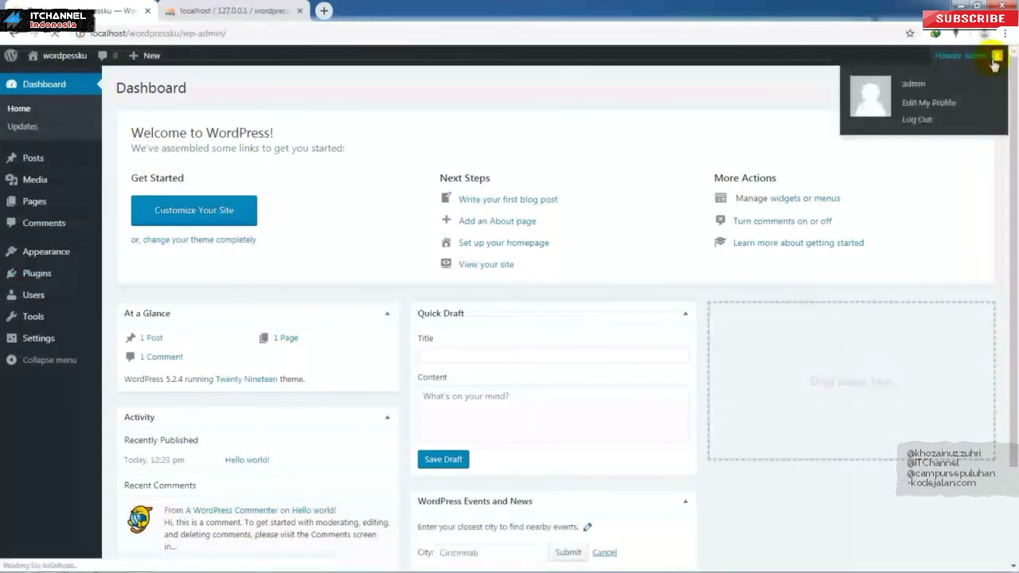
Step: Open the admin profile, then load localhost/wordpressku/ to view the Hello world! post
left_click(879, 103)
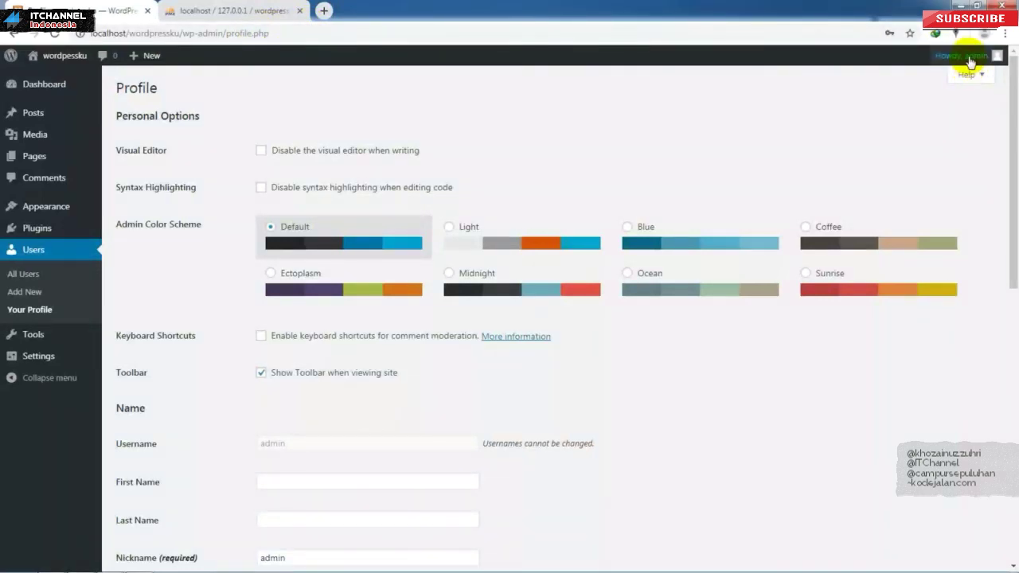
double_click(189, 35)
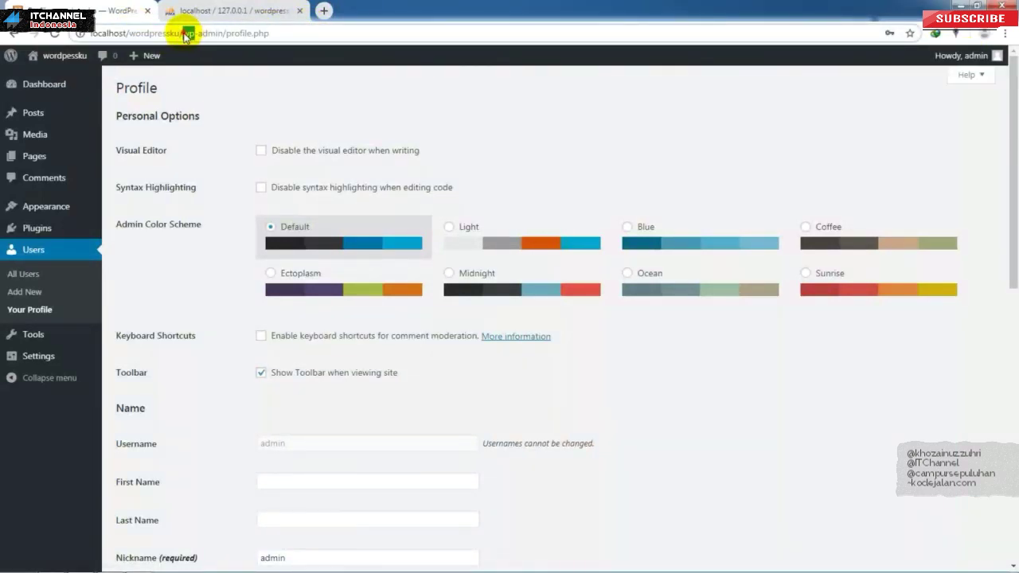
key("shift+End")
key("BackSpace")
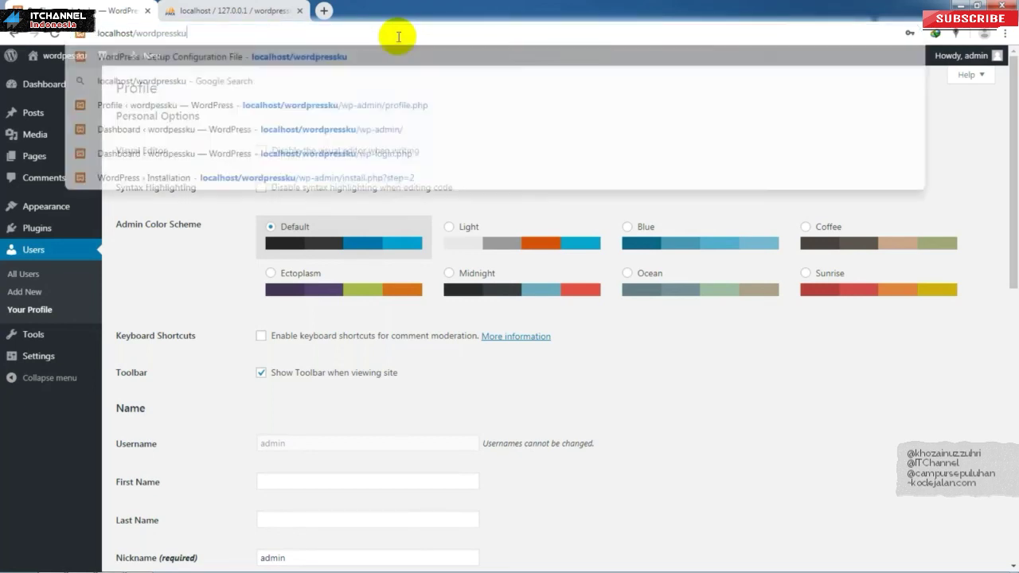
key("Return")
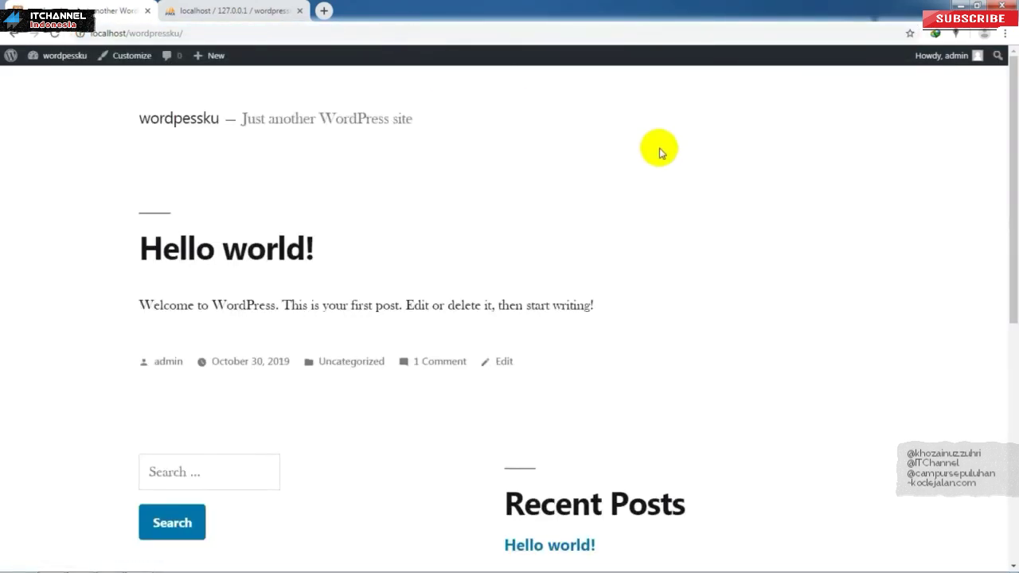
scroll(659, 153, "down", 1)
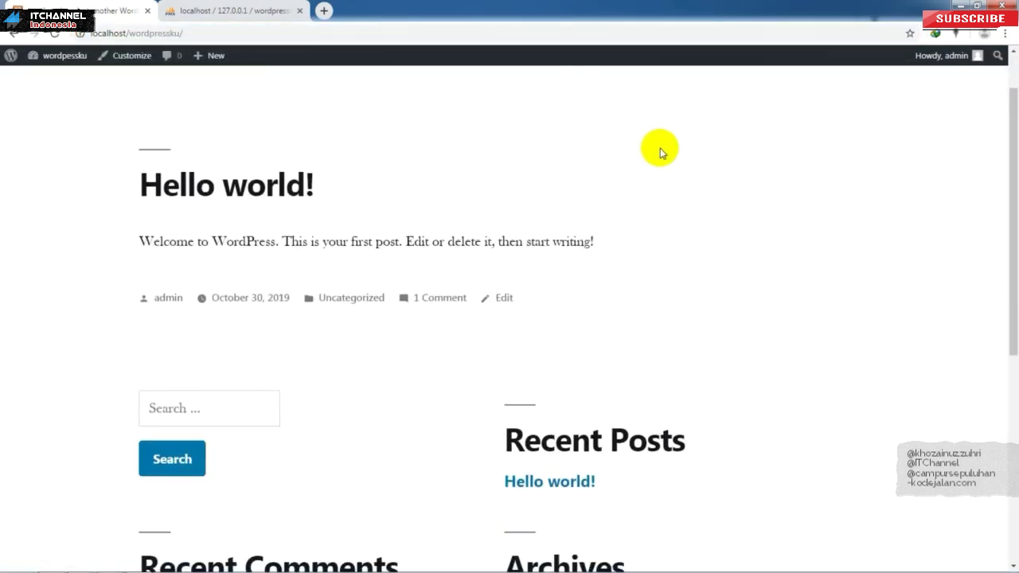
left_click_drag(1007, 159, 1007, 60)
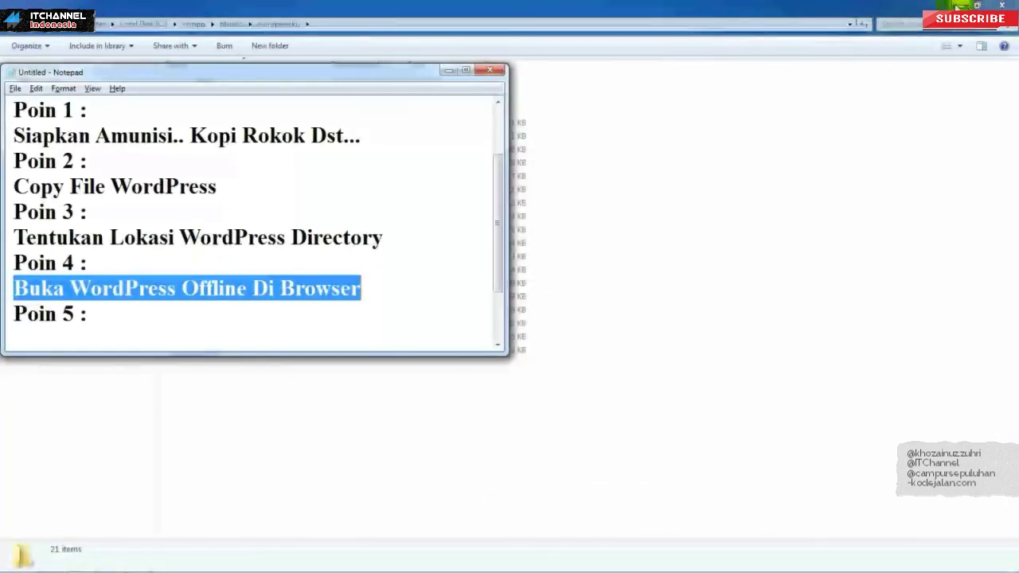
Step: Highlight the Install and Login WordPress steps and enlarge Notepad to show every point
left_click(280, 239)
left_click_drag(493, 243, 502, 305)
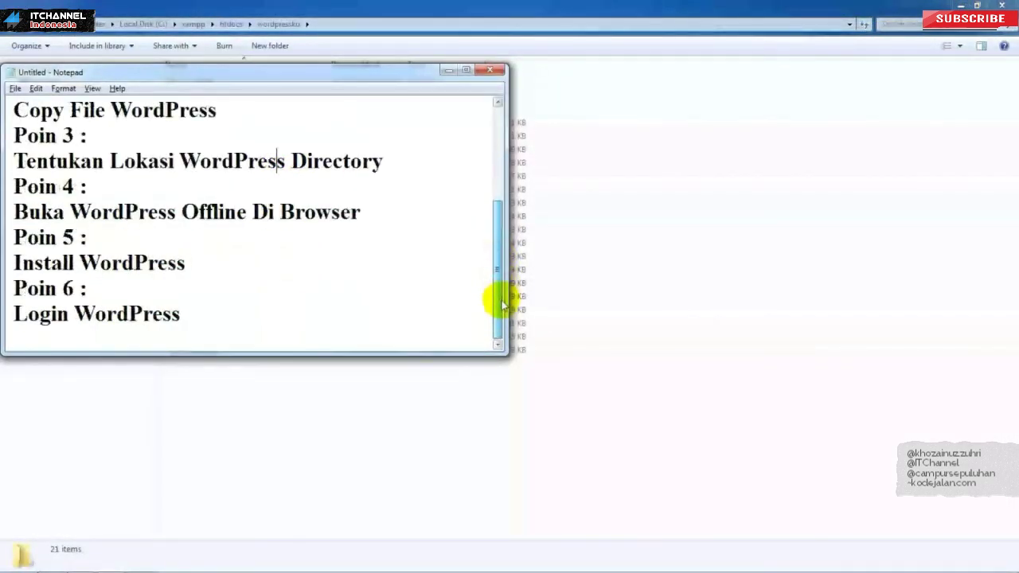
left_click_drag(209, 259, 12, 263)
left_click_drag(230, 319, 12, 318)
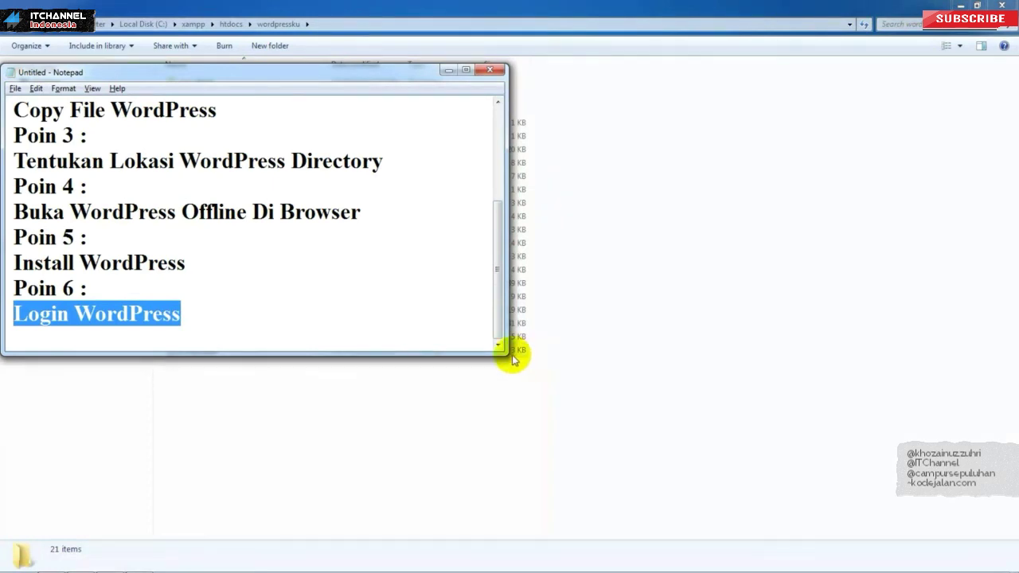
left_click_drag(504, 355, 568, 526)
left_click(343, 411)
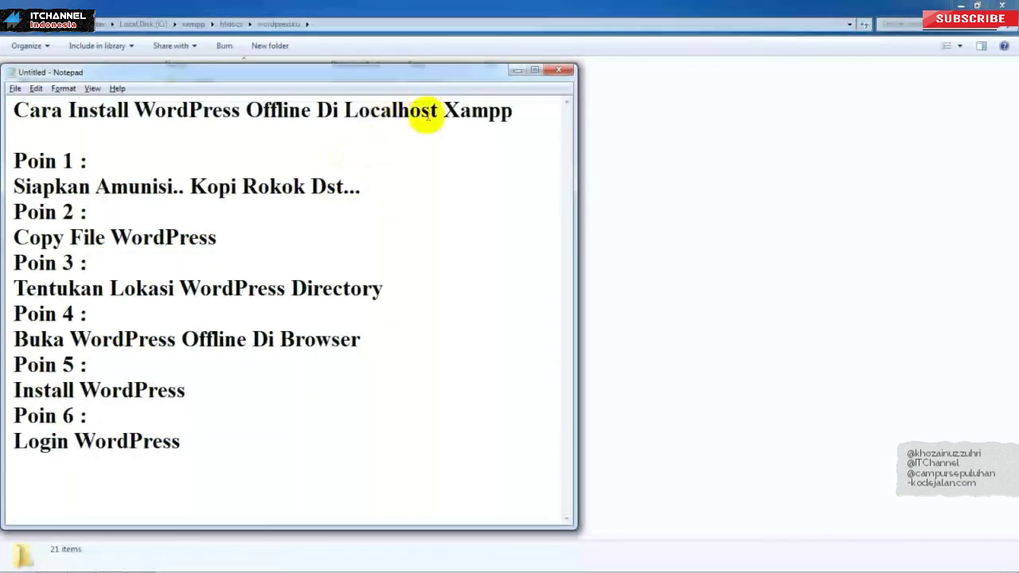
Step: Walk through Poin 1 to Login WordPress, then minimise Notepad and open the desktop menu
left_click_drag(26, 161, 86, 174)
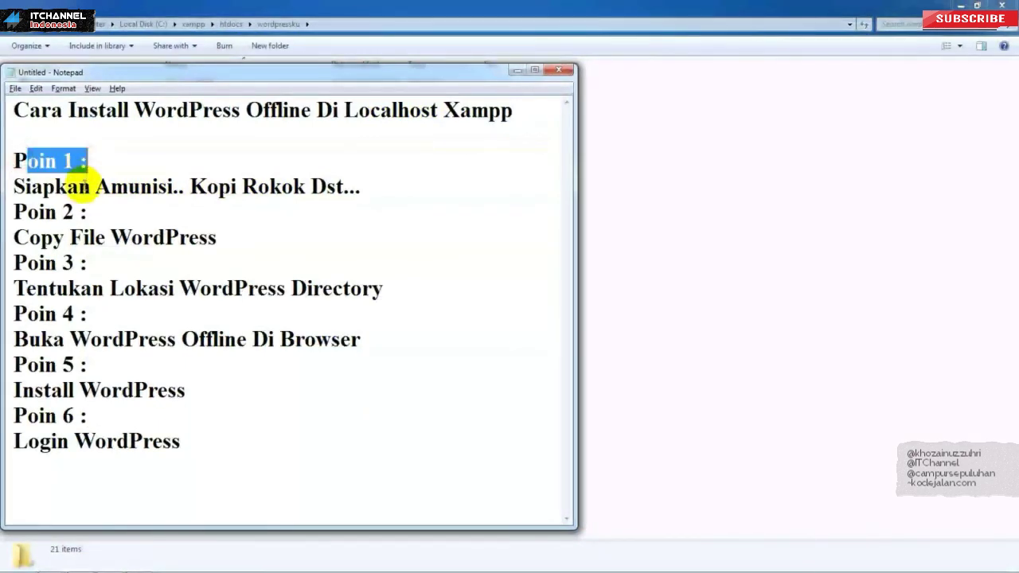
left_click(71, 263)
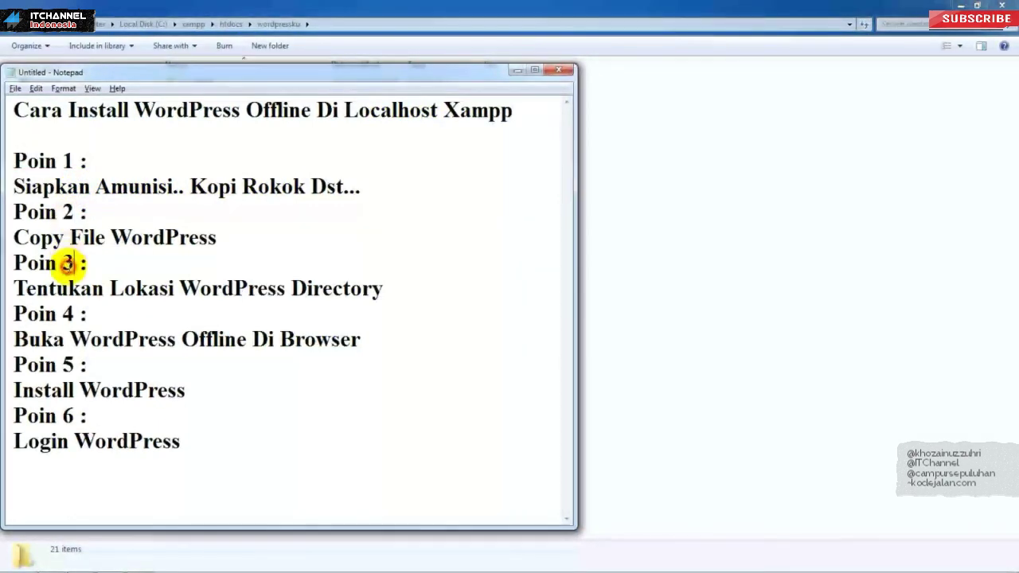
left_click_drag(26, 313, 86, 318)
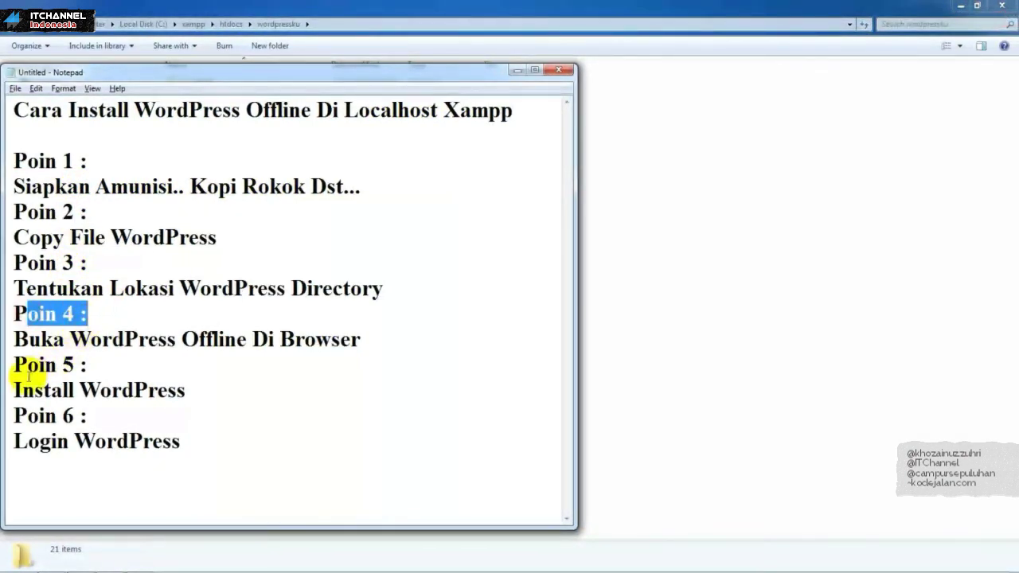
left_click_drag(14, 390, 154, 390)
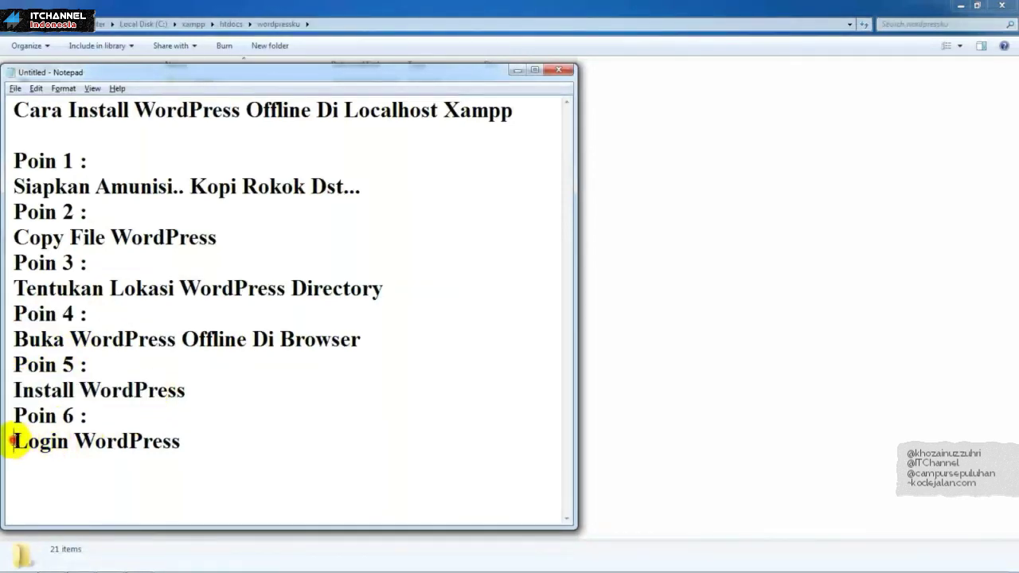
left_click_drag(11, 440, 193, 441)
left_click(228, 446)
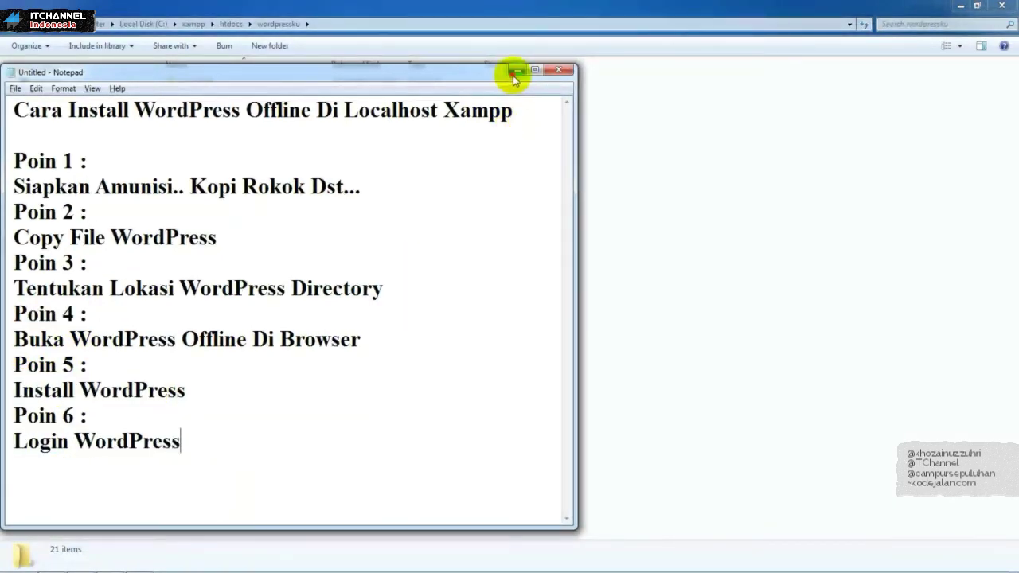
left_click(515, 71)
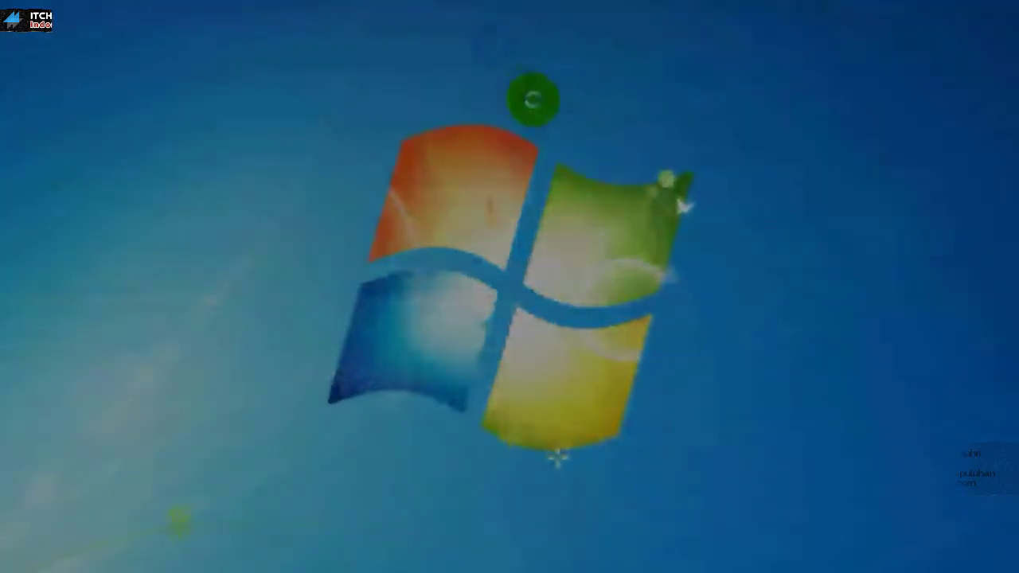
right_click(532, 99)
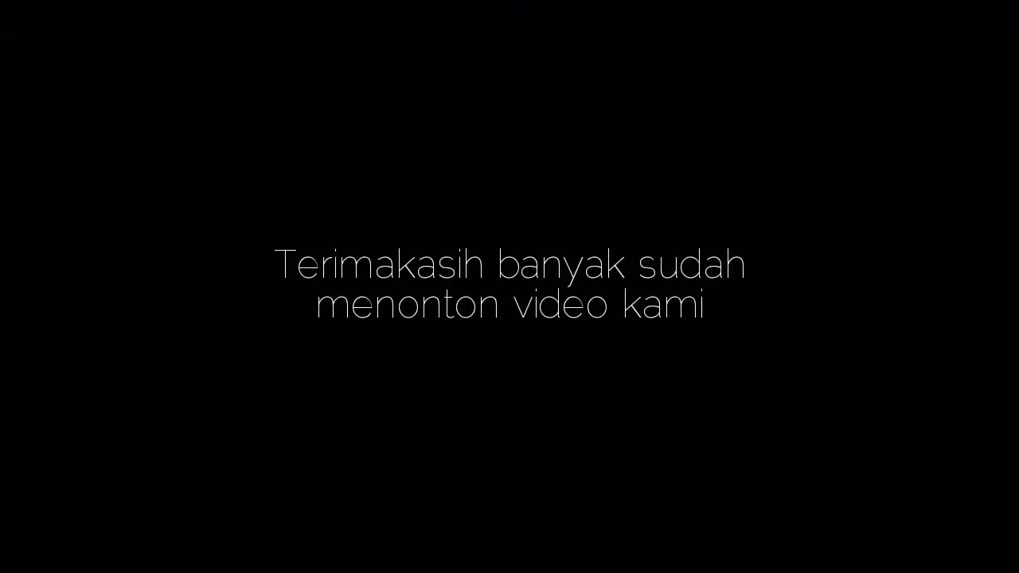